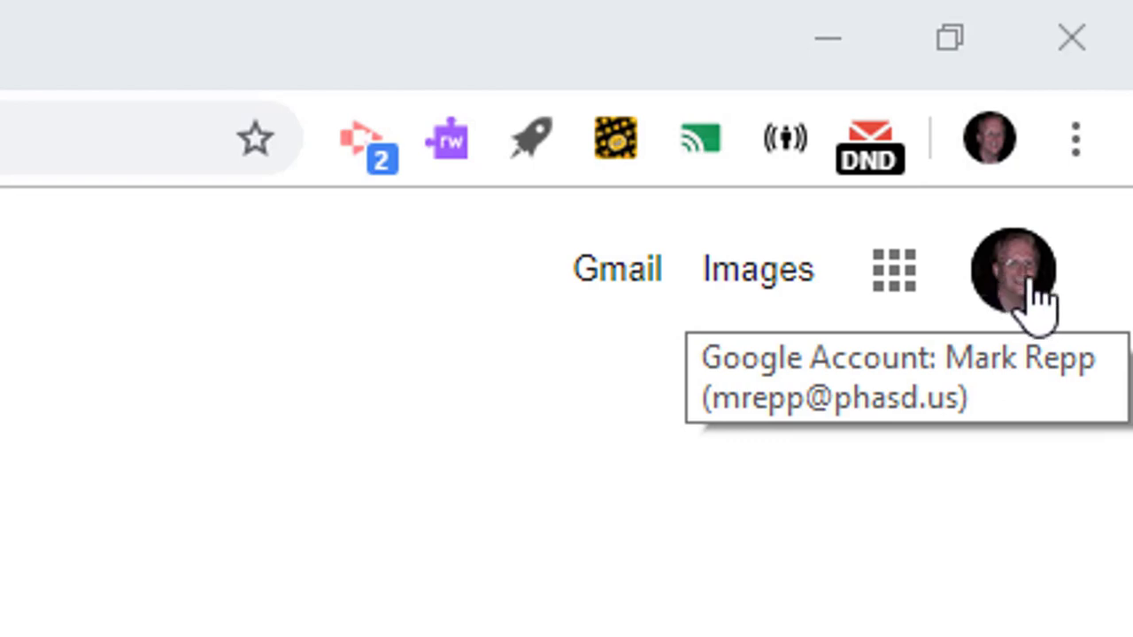
Step: Open the management page of the signed-in Google Account from the Google home page
click(893, 271)
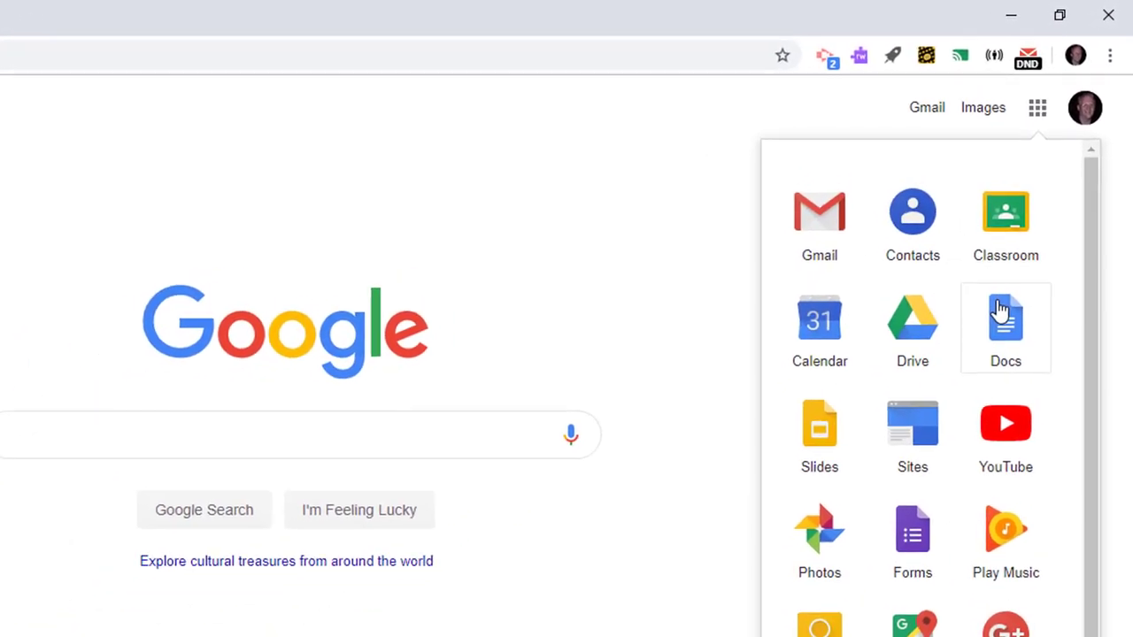
click(710, 249)
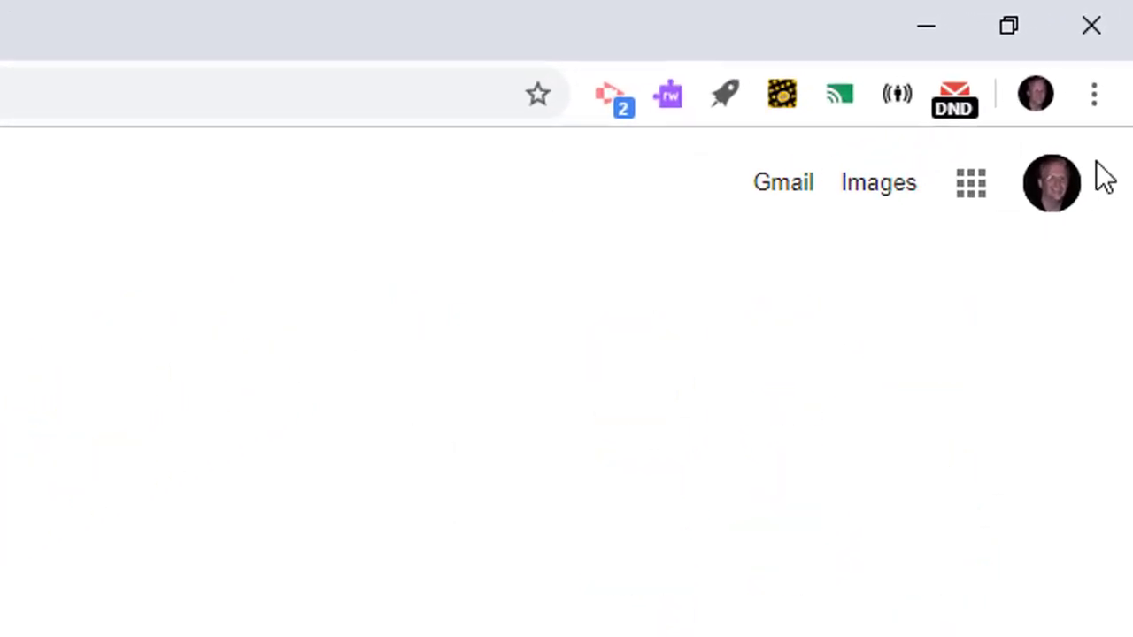
click(1049, 196)
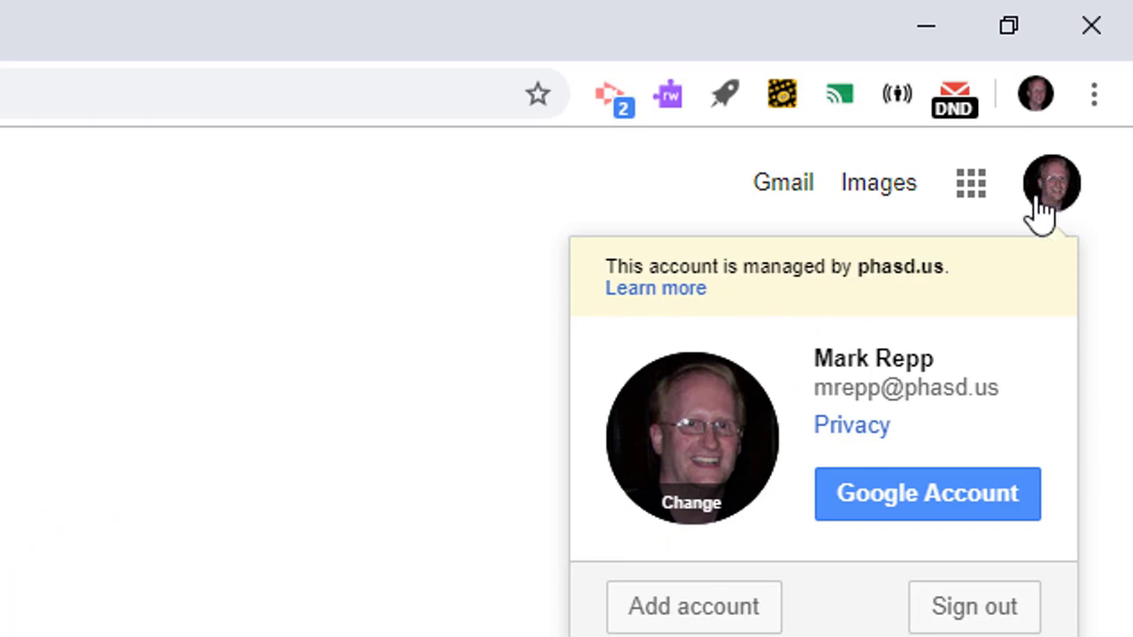
click(907, 493)
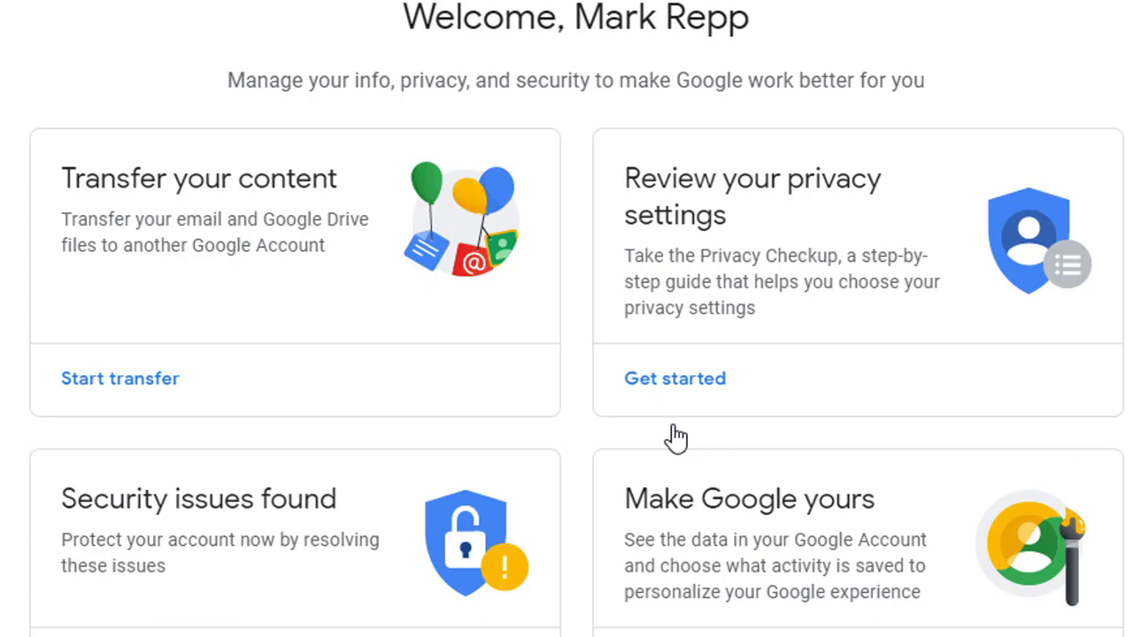
Step: Look over the account overview and open the data and personalization settings
scroll(721, 398, down, 3)
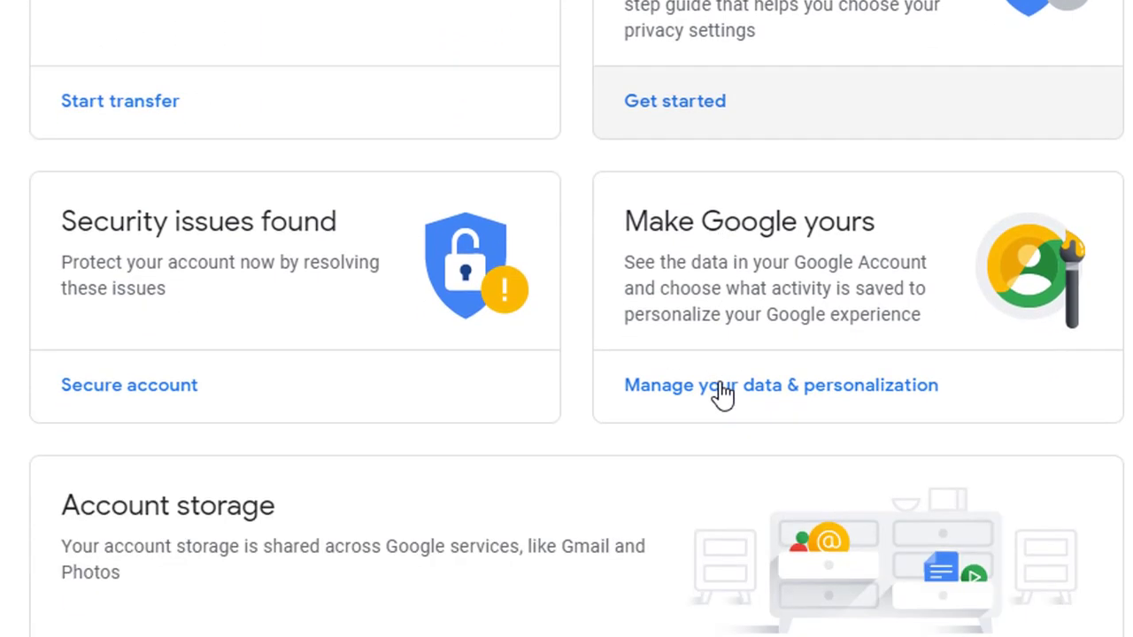
scroll(723, 395, down, 3)
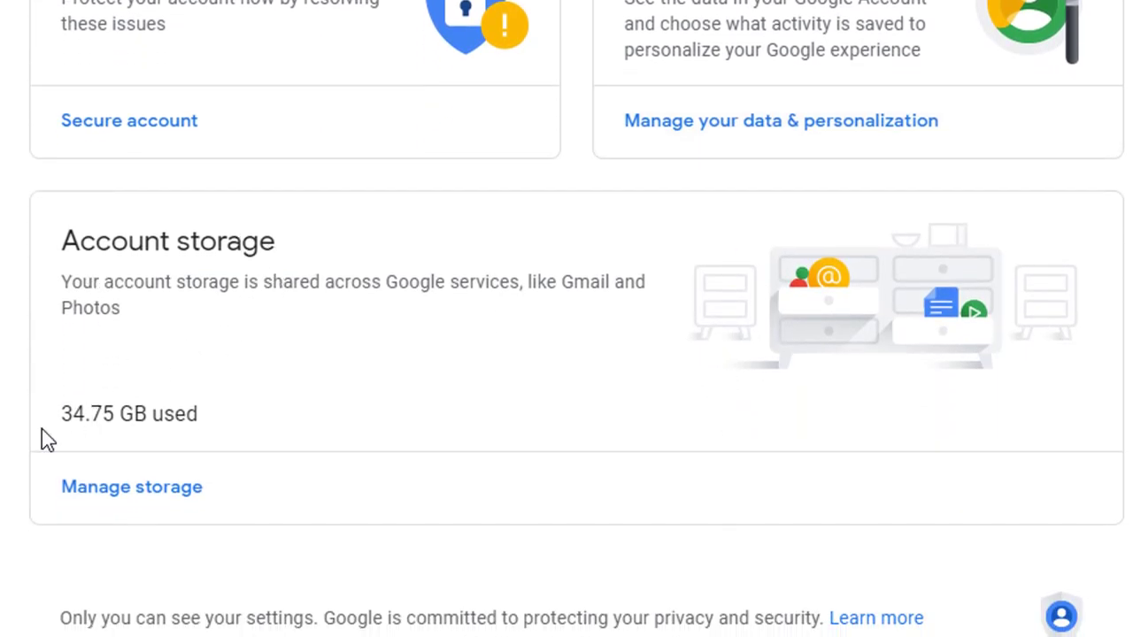
scroll(245, 475, up, 3)
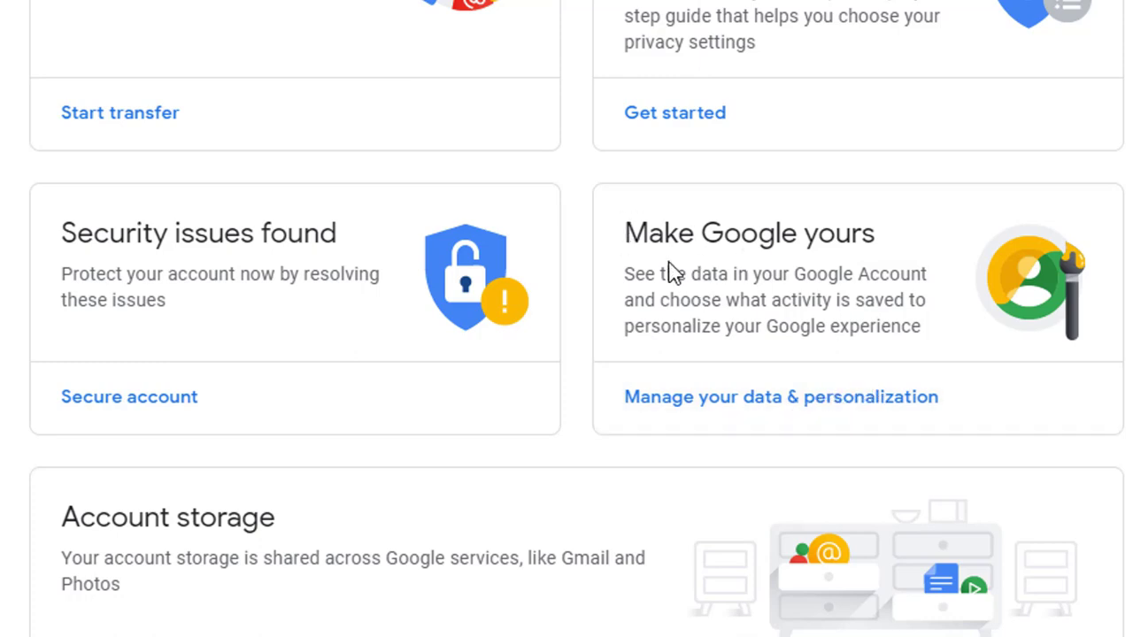
click(754, 410)
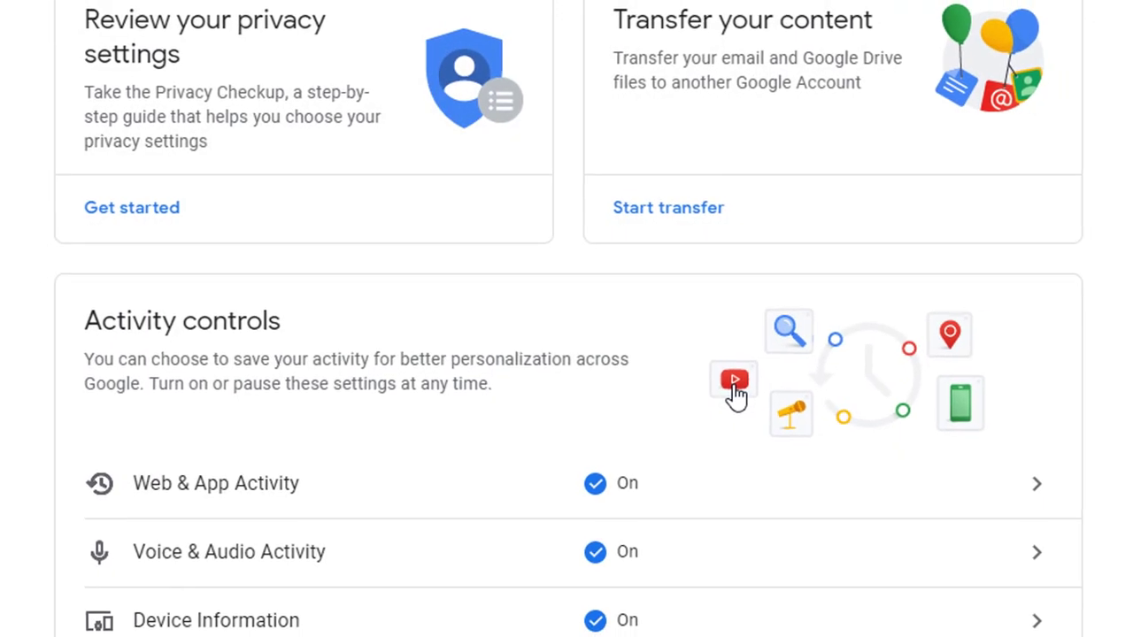
Step: Open the Download your data page from the Download or delete your data section
scroll(736, 399, down, 1)
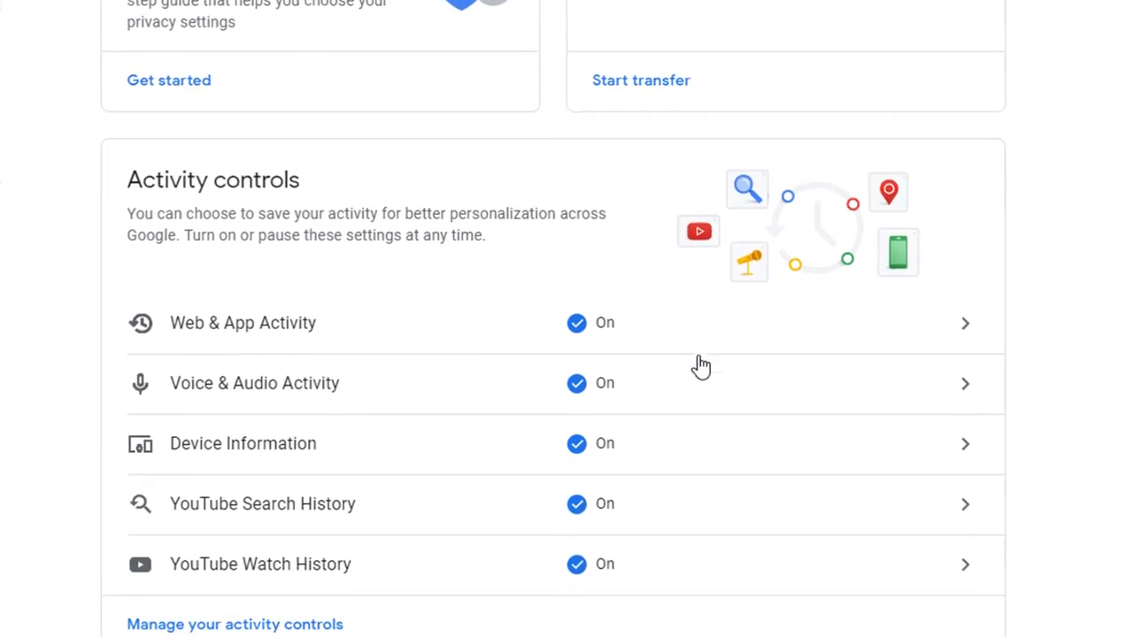
scroll(700, 365, down, 4)
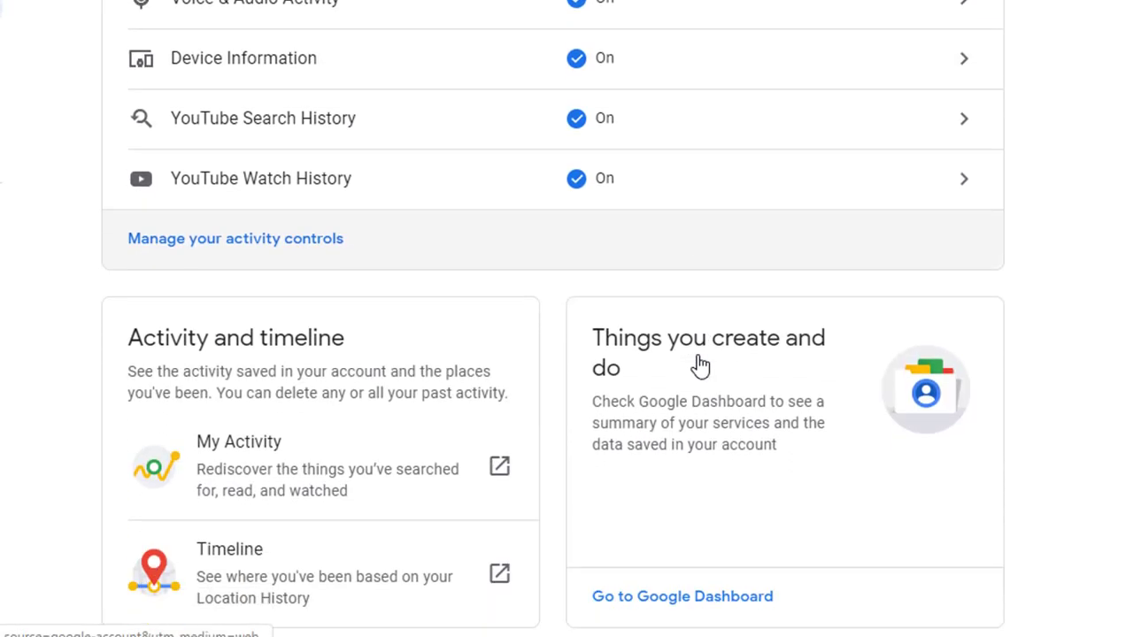
scroll(700, 365, down, 4)
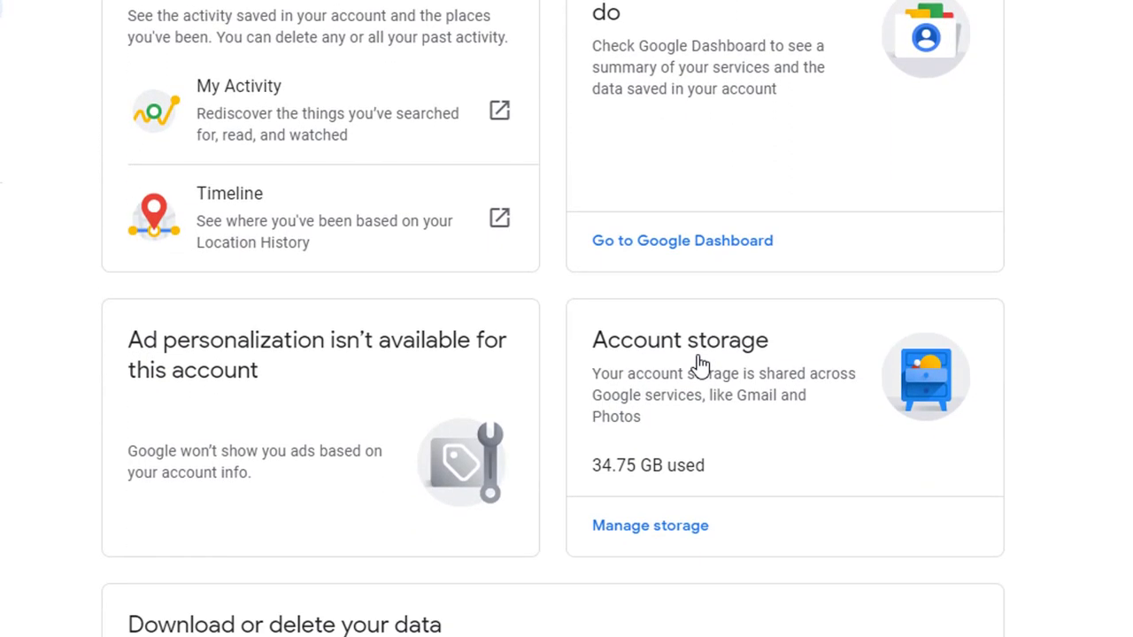
scroll(700, 365, down, 8)
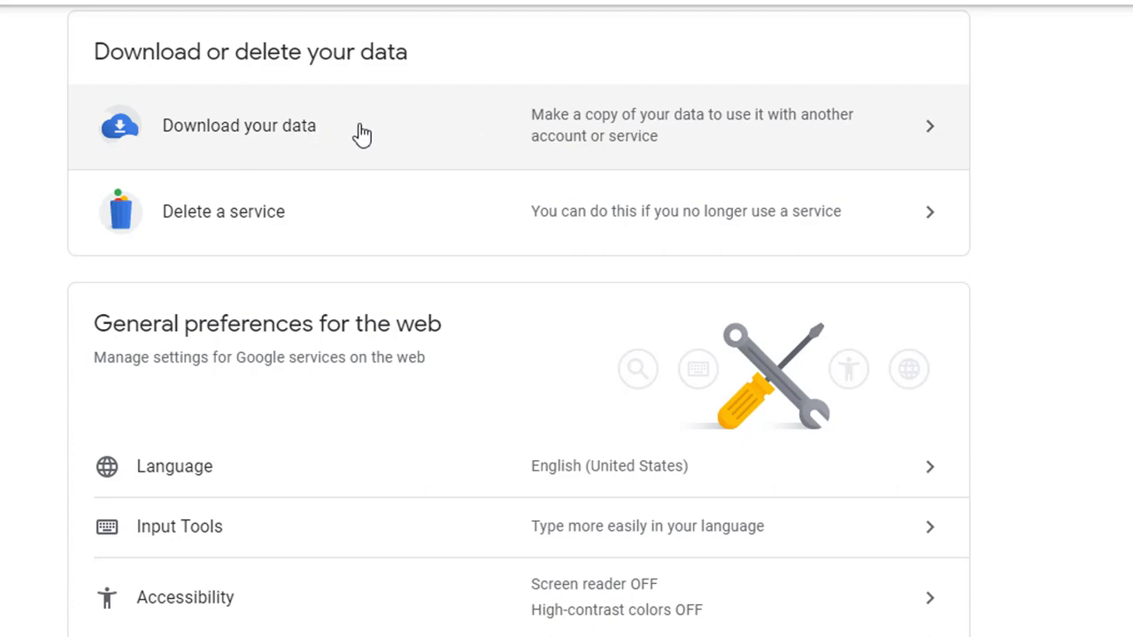
click(431, 140)
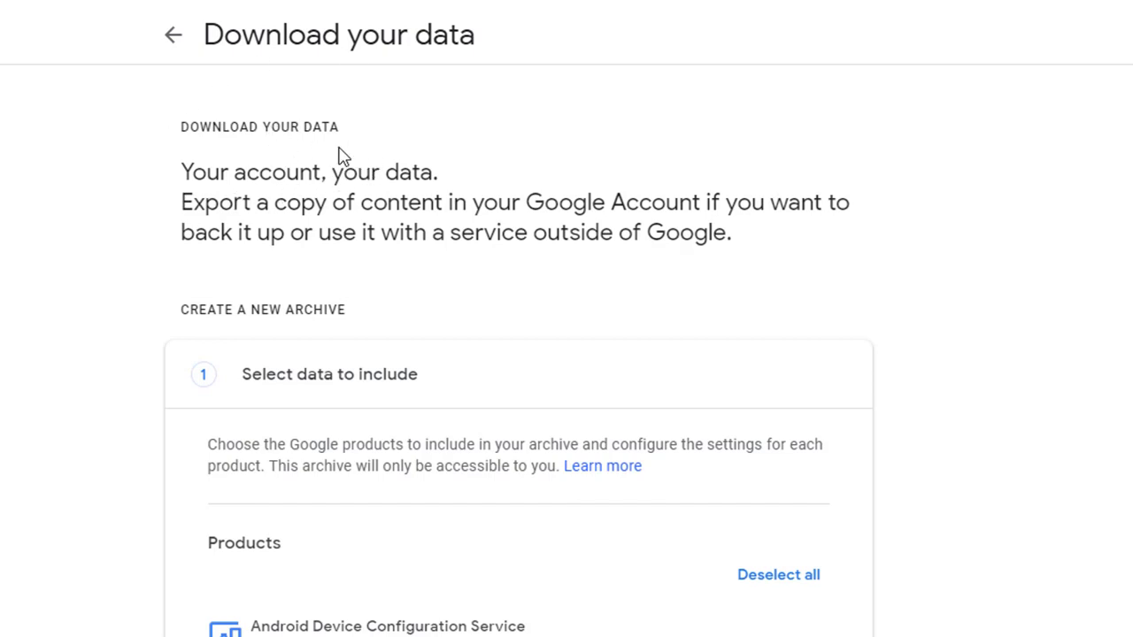
Step: Examine which Google products and formats can be included in the new archive
scroll(442, 167, down, 2)
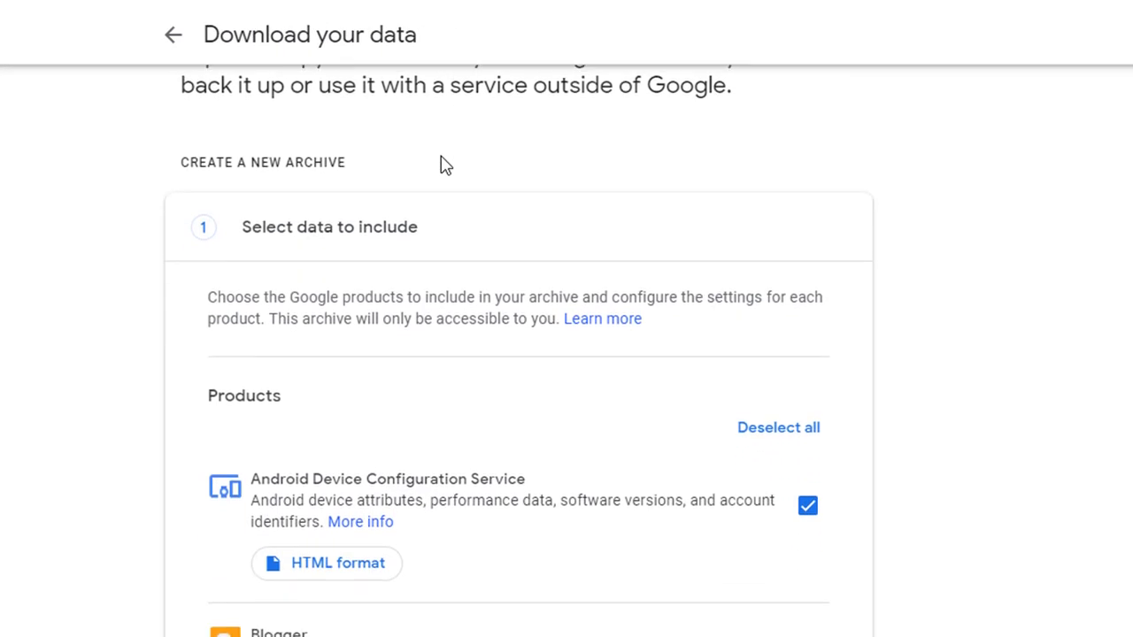
scroll(544, 417, down, 5)
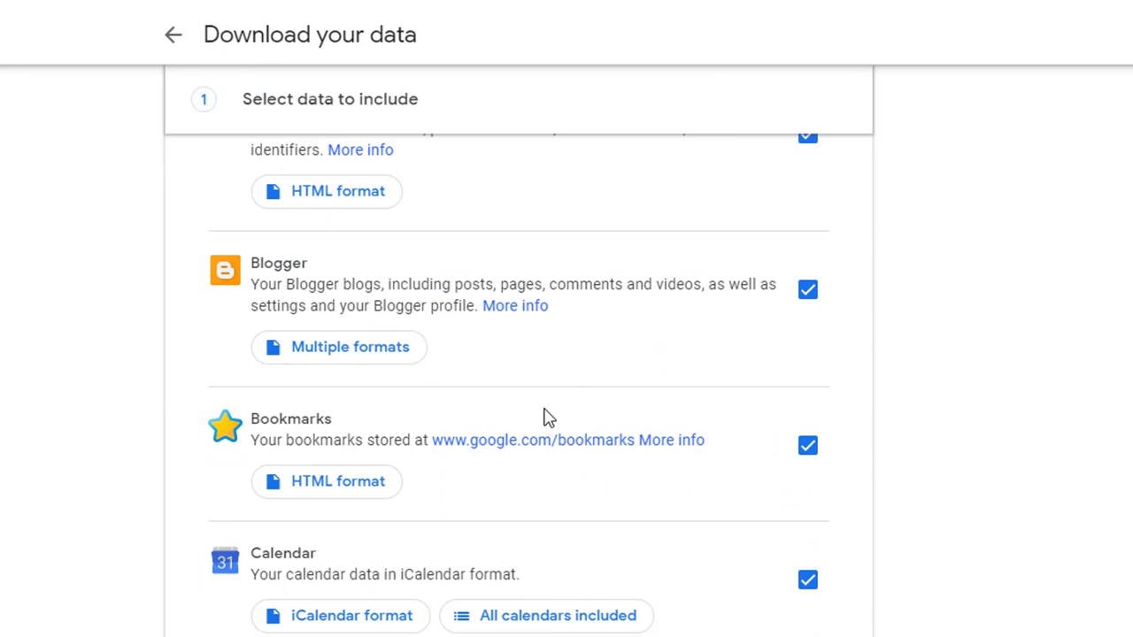
scroll(543, 417, down, 2)
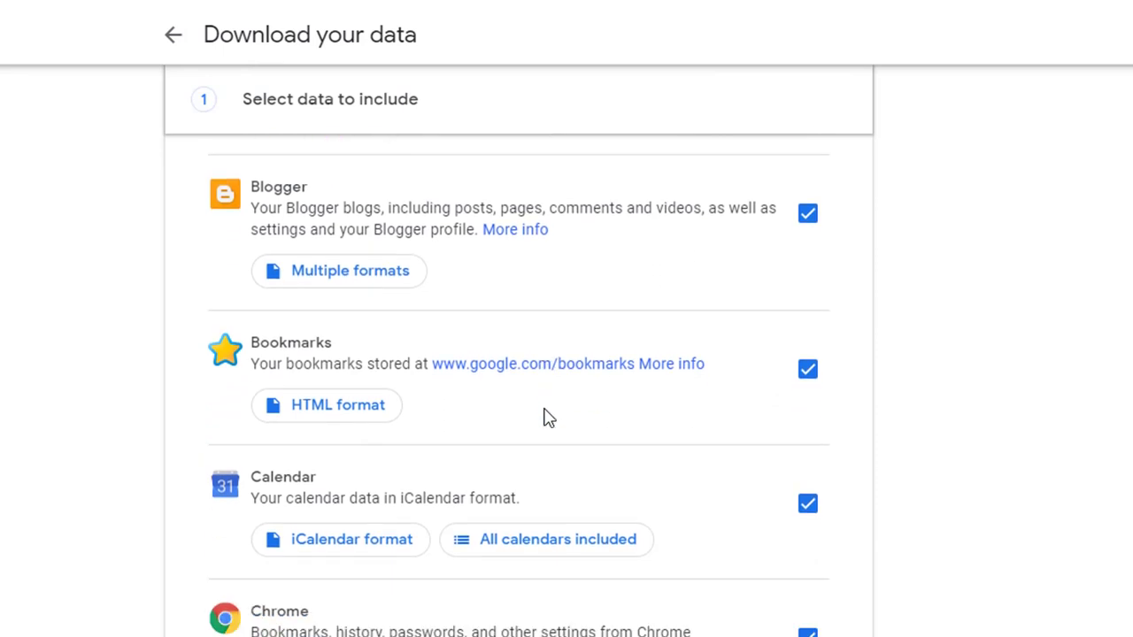
scroll(543, 417, down, 3)
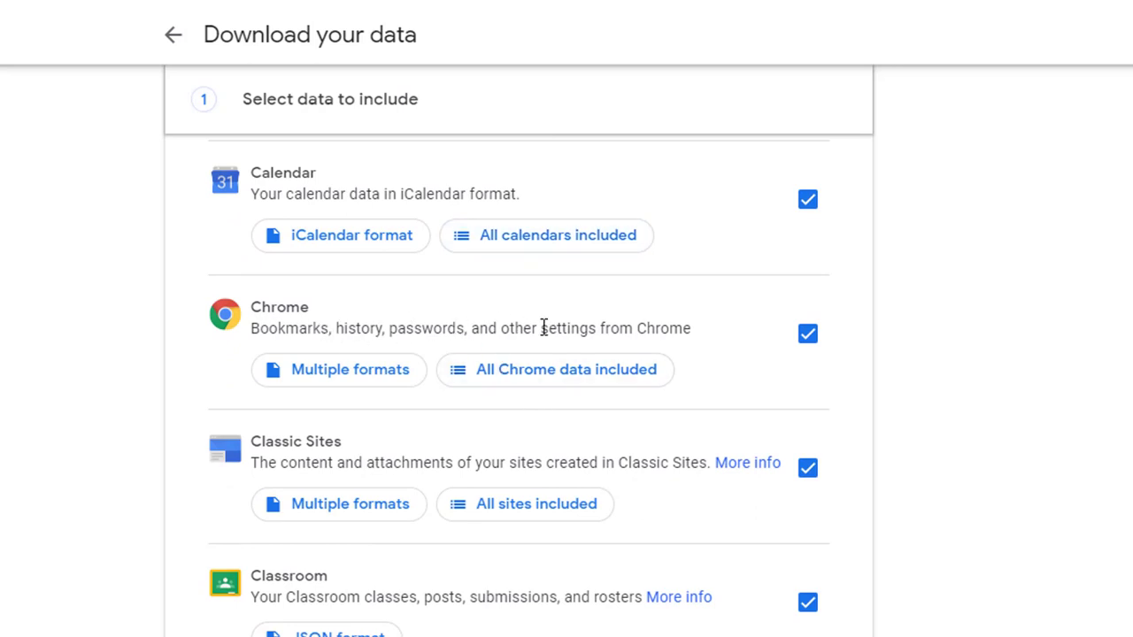
scroll(543, 326, down, 2)
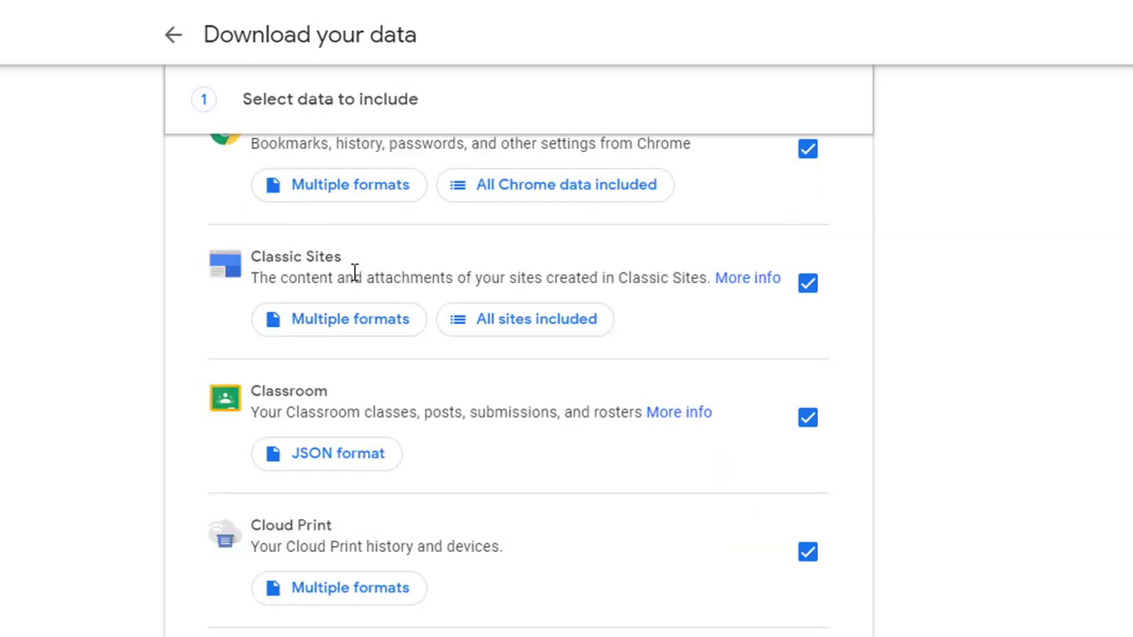
scroll(354, 271, down, 2)
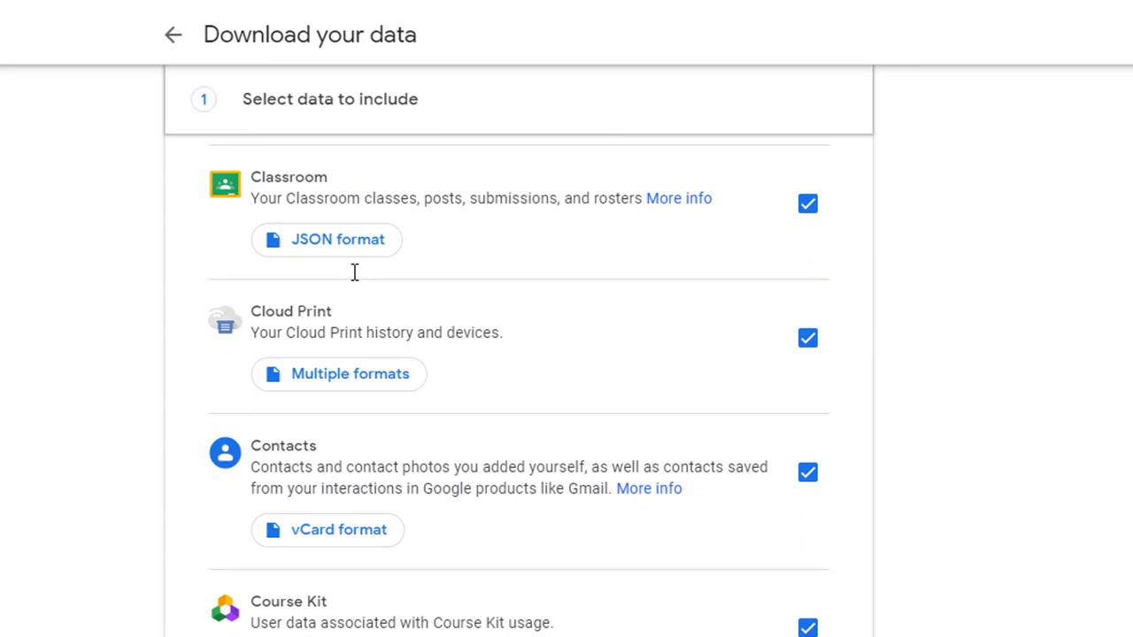
scroll(513, 291, down, 2)
scroll(500, 220, down, 6)
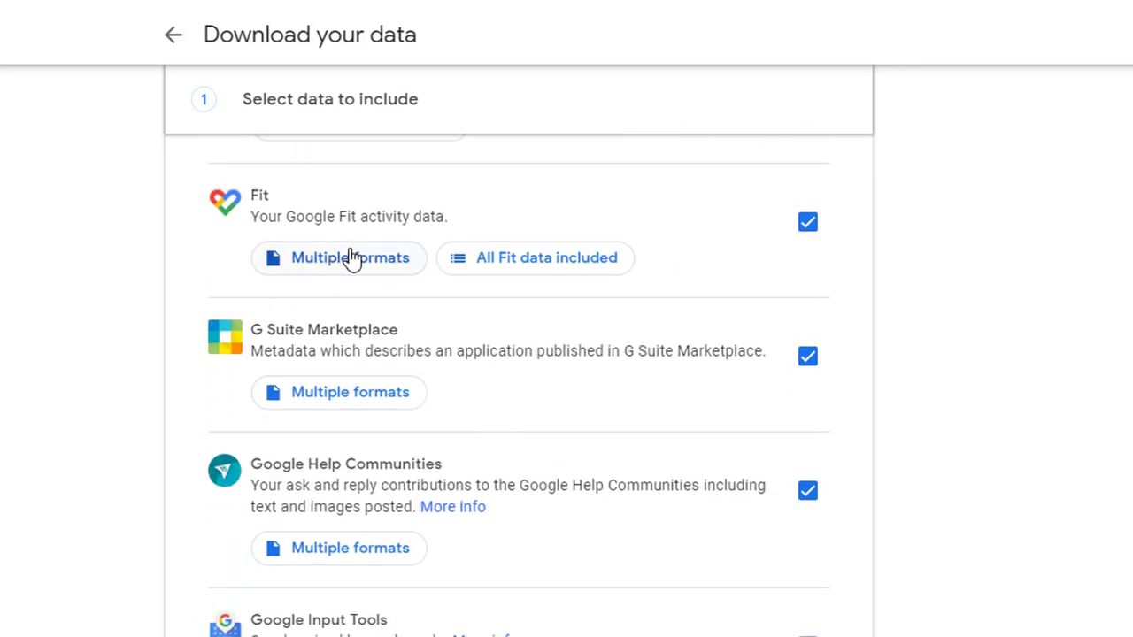
scroll(358, 263, up, 20)
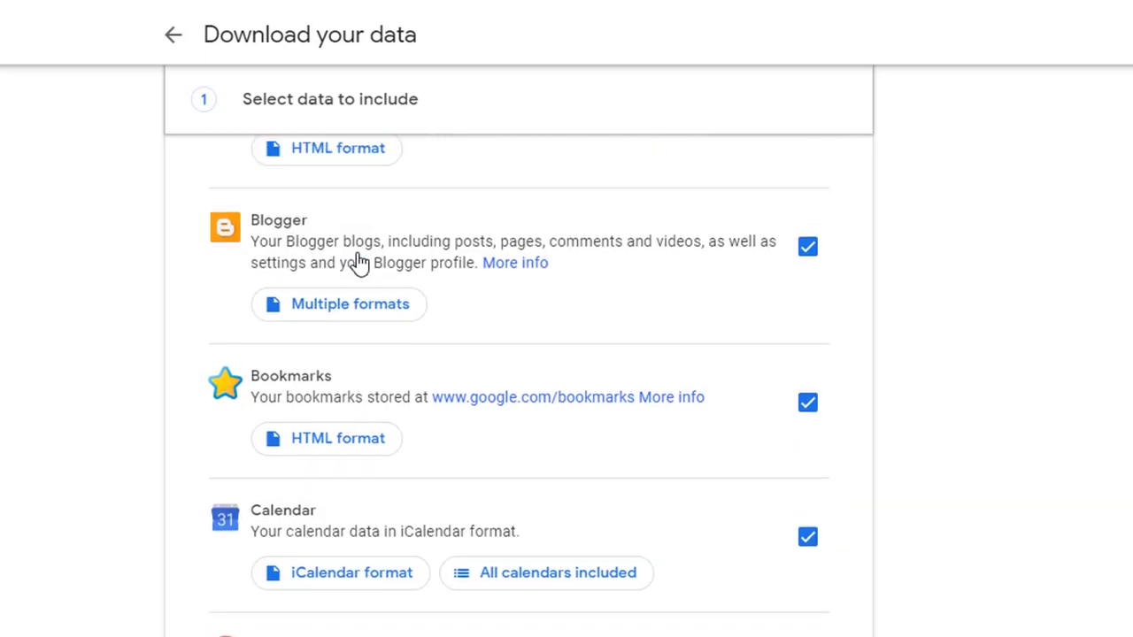
scroll(358, 263, up, 1)
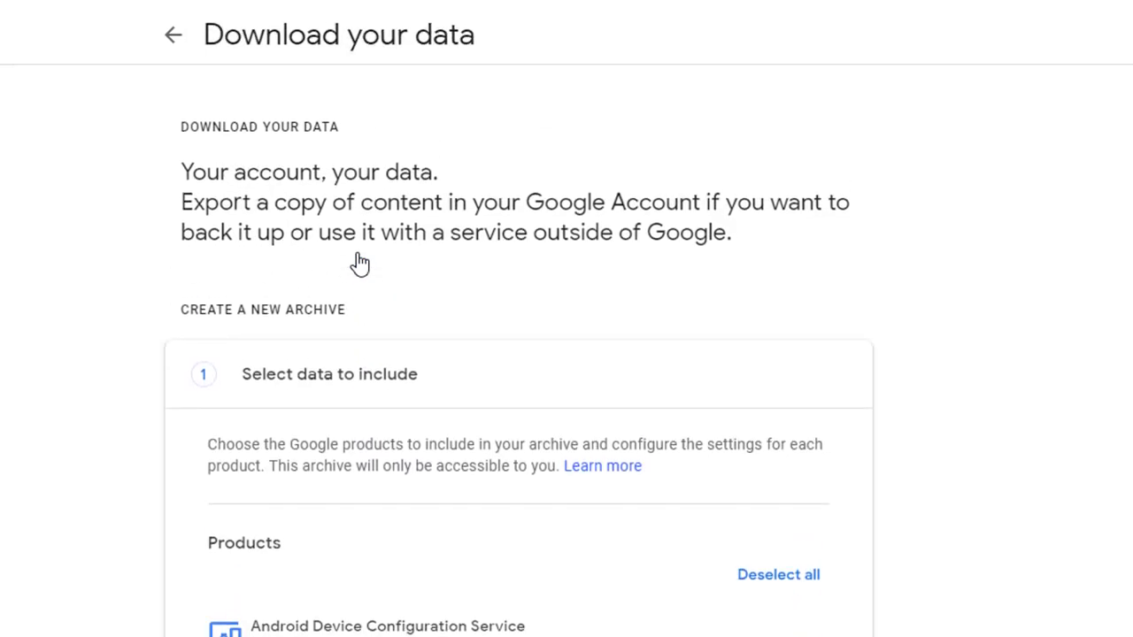
Step: Clear the selection of all products and include only Drive in the archive
click(792, 577)
scroll(795, 579, down, 10)
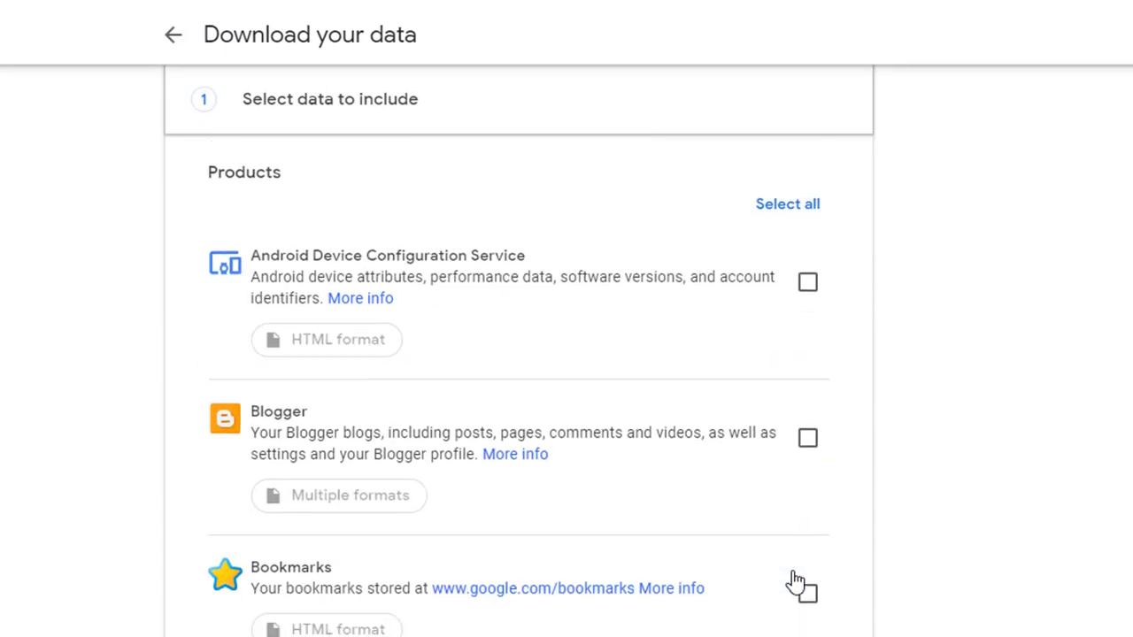
scroll(795, 579, down, 10)
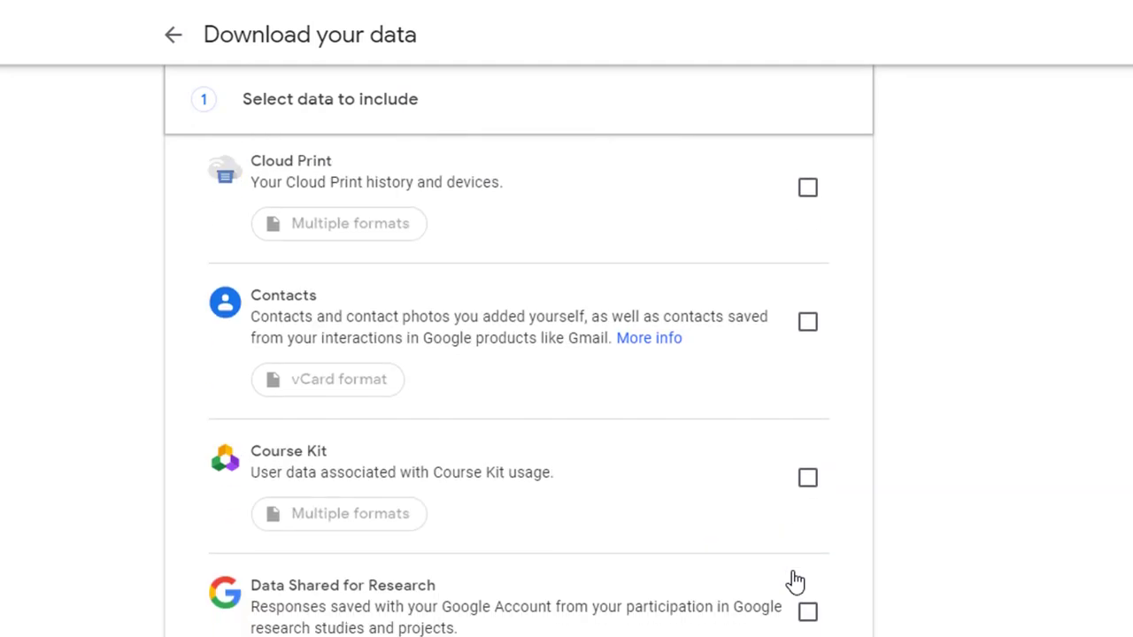
scroll(794, 580, up, 1)
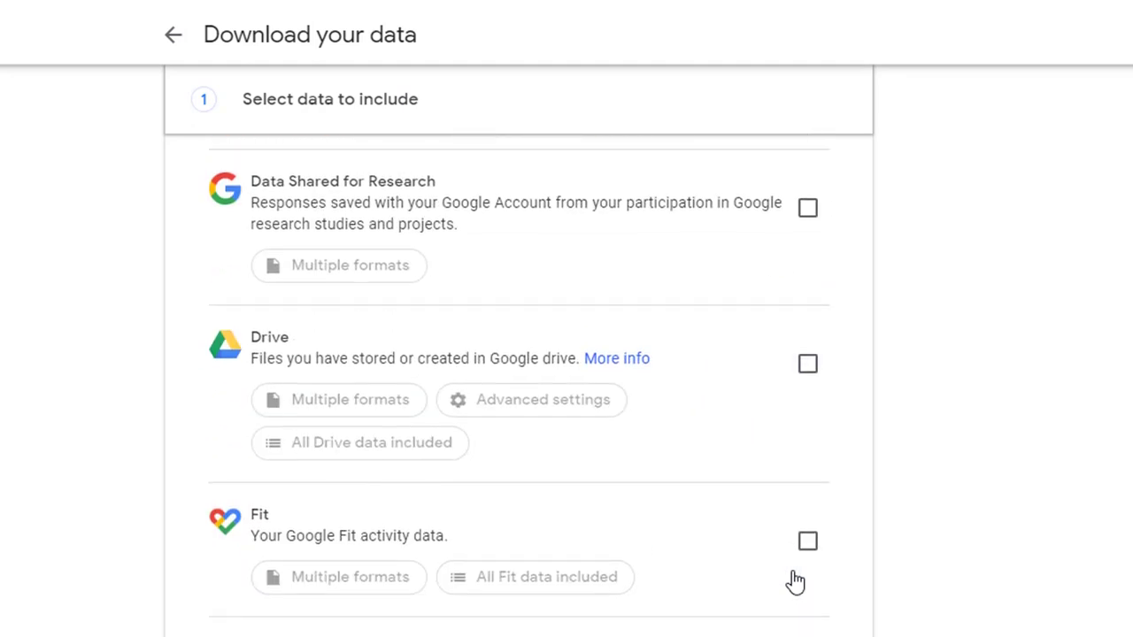
scroll(793, 579, up, 3)
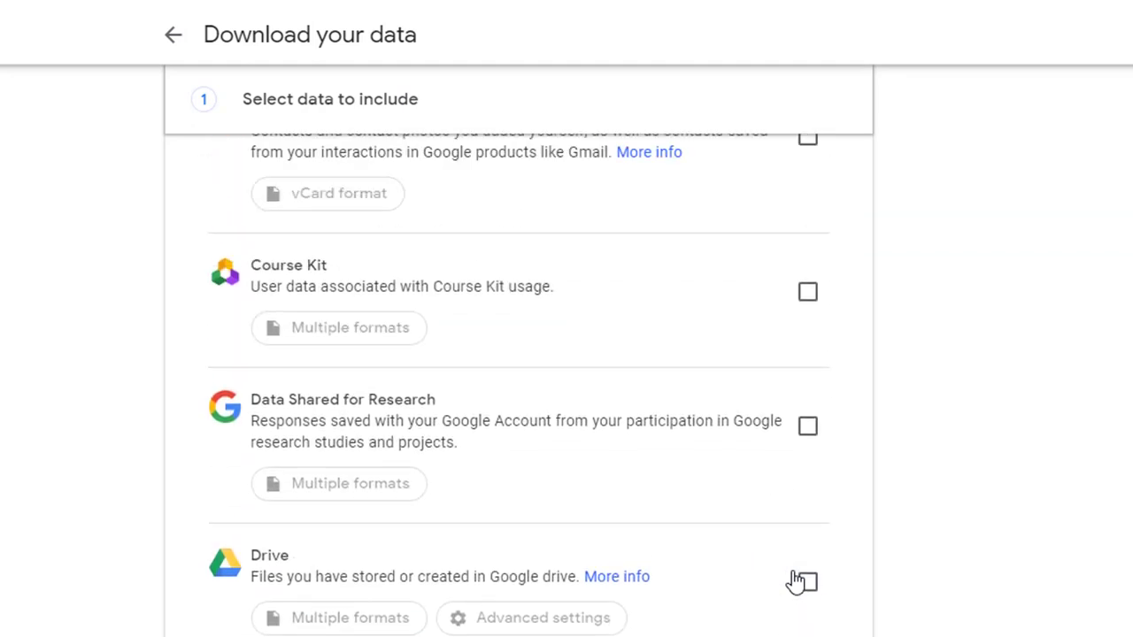
click(810, 587)
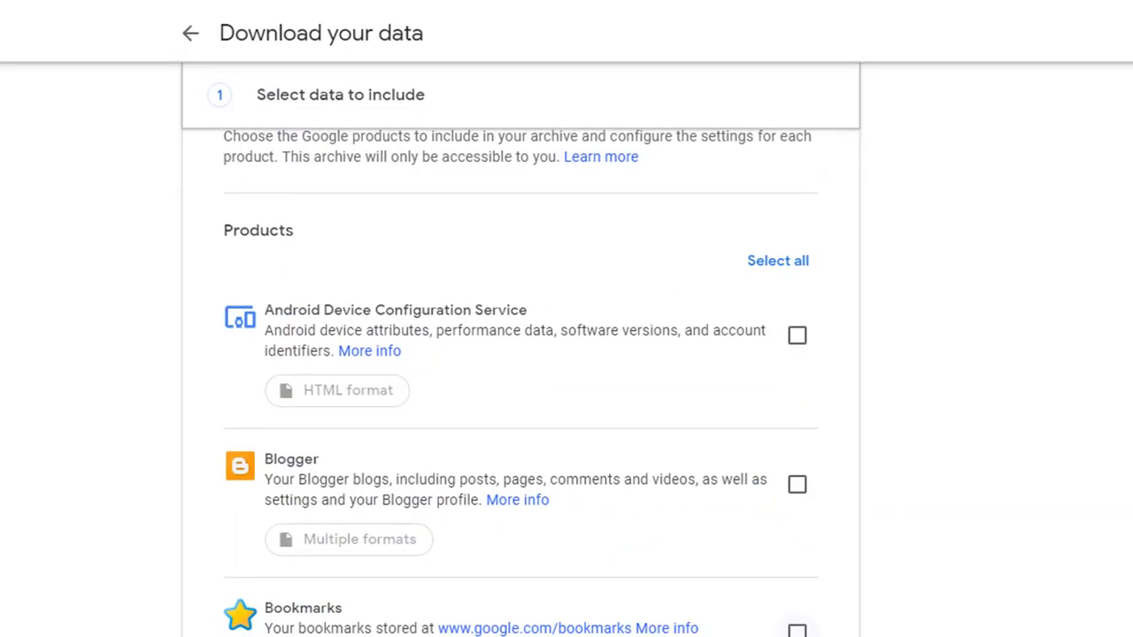
Step: Add YouTube to the products in the archive and proceed to customizing the archive format
click(775, 575)
scroll(777, 584, down, 13)
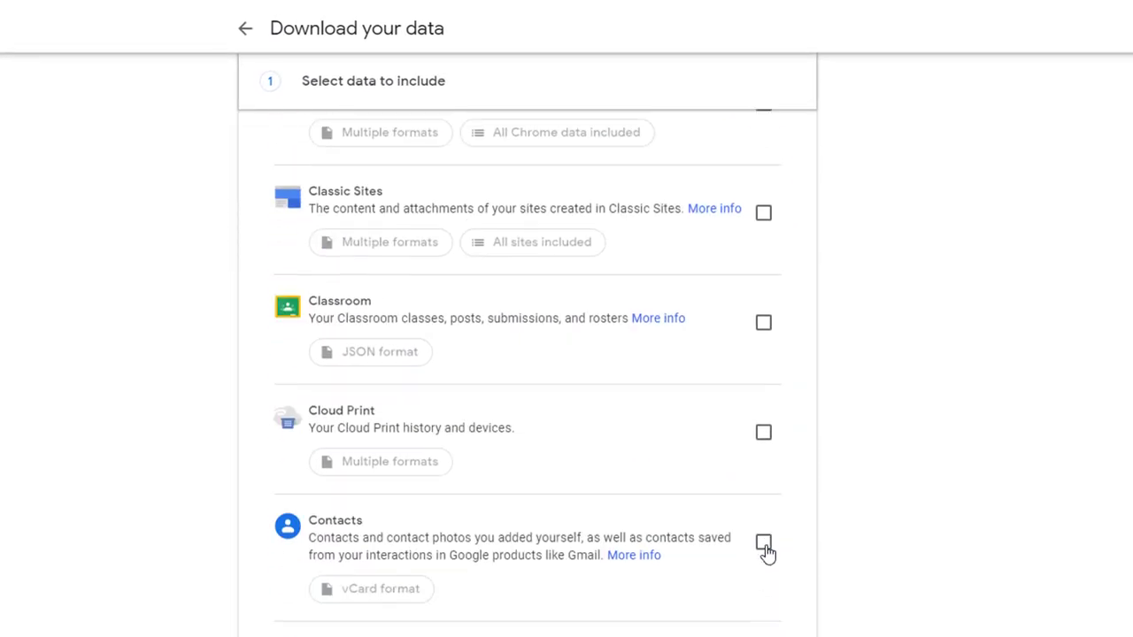
scroll(768, 554, down, 15)
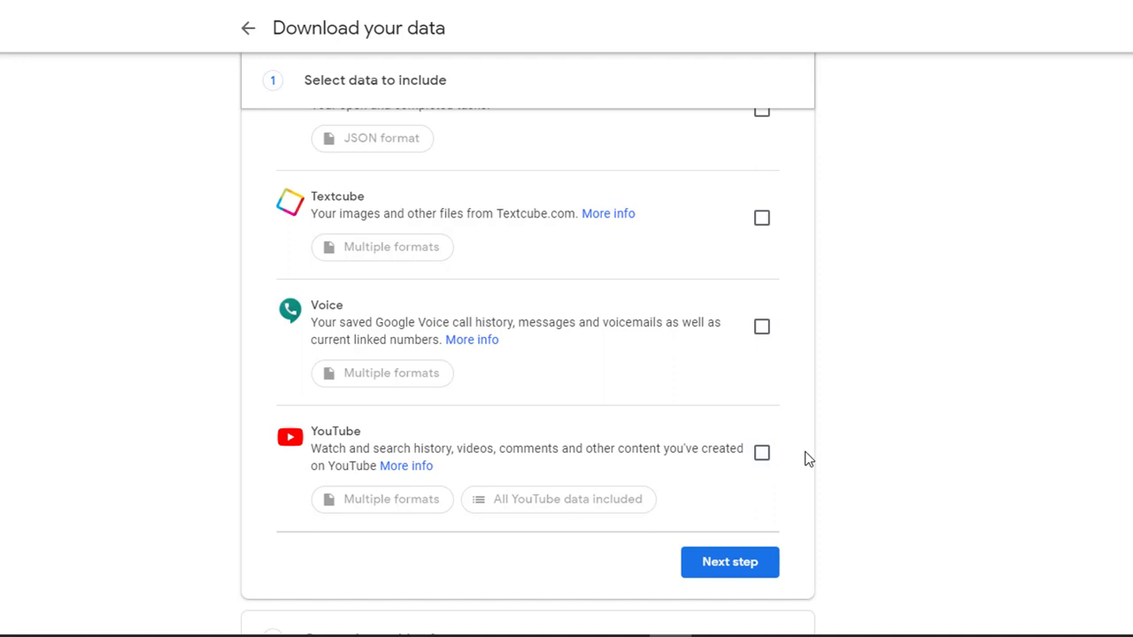
click(763, 455)
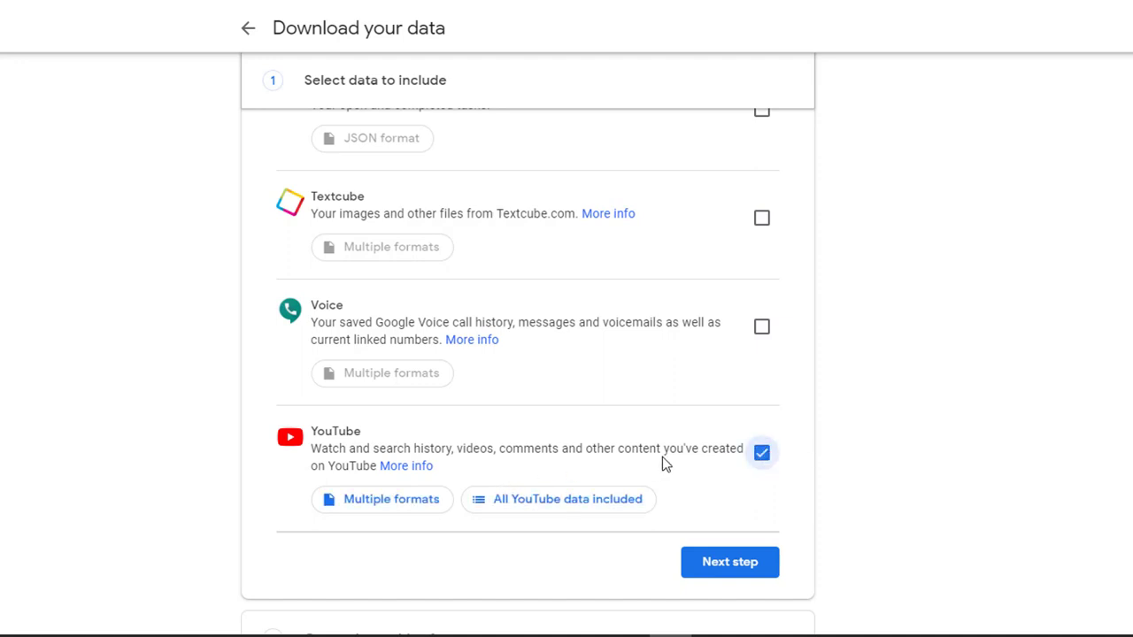
scroll(380, 486, down, 2)
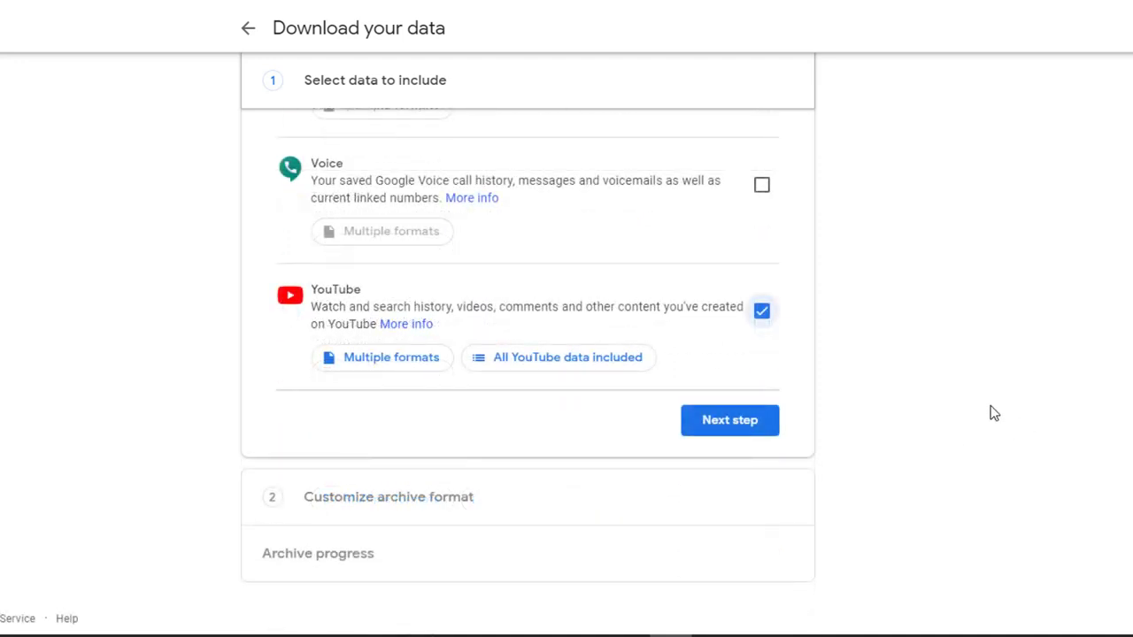
click(731, 422)
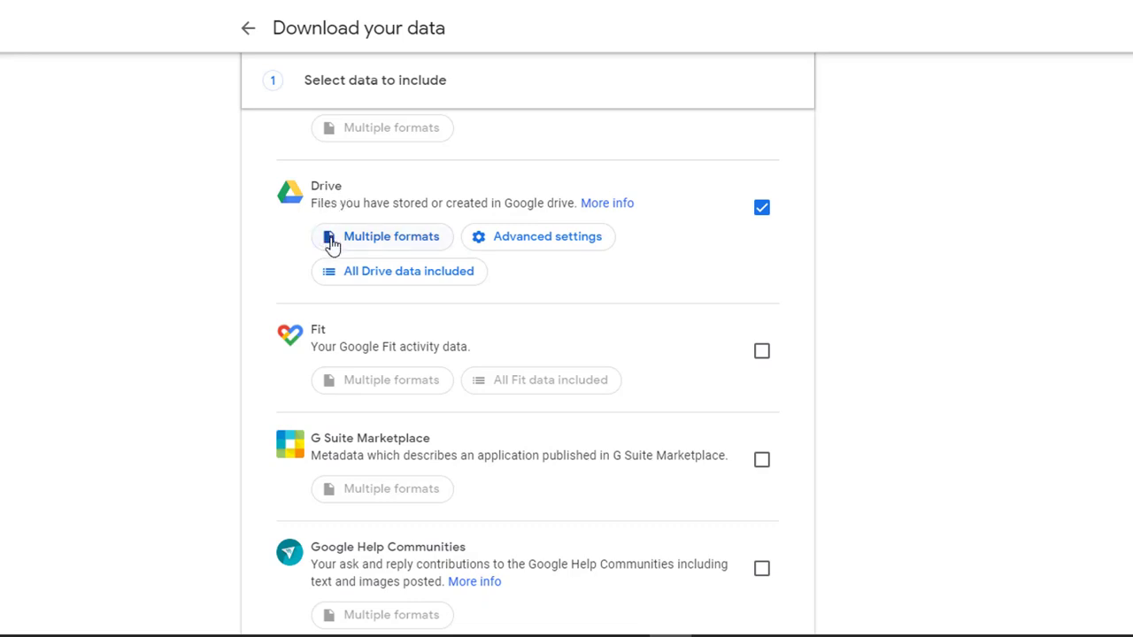
Step: Open the Drive content options and deselect all Drive folders for the archive
click(400, 281)
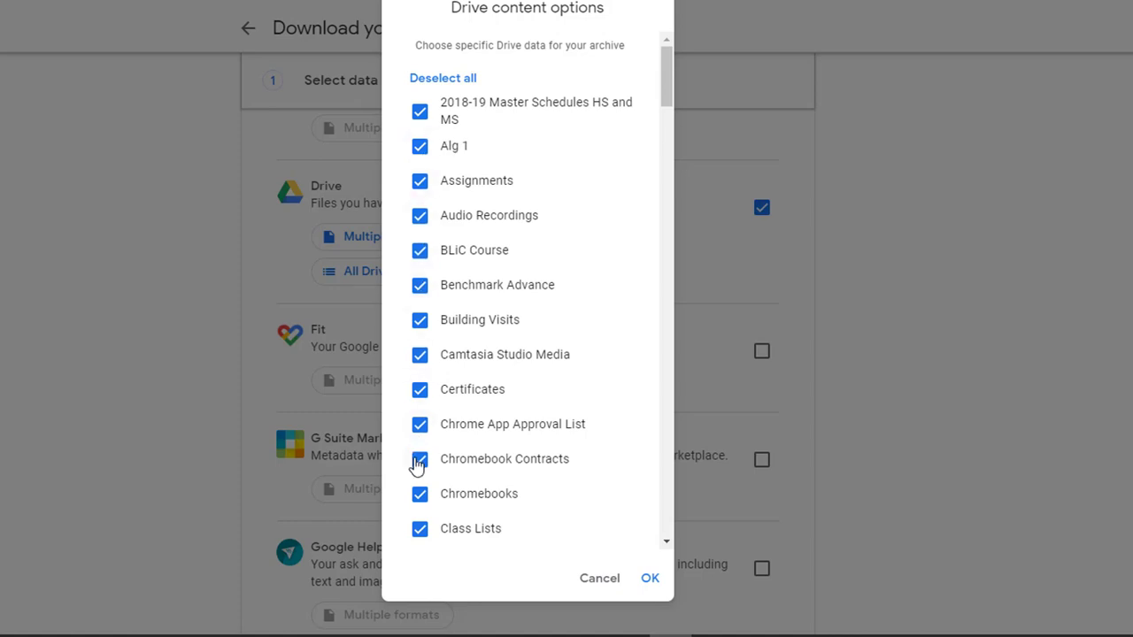
scroll(494, 347, up, 1)
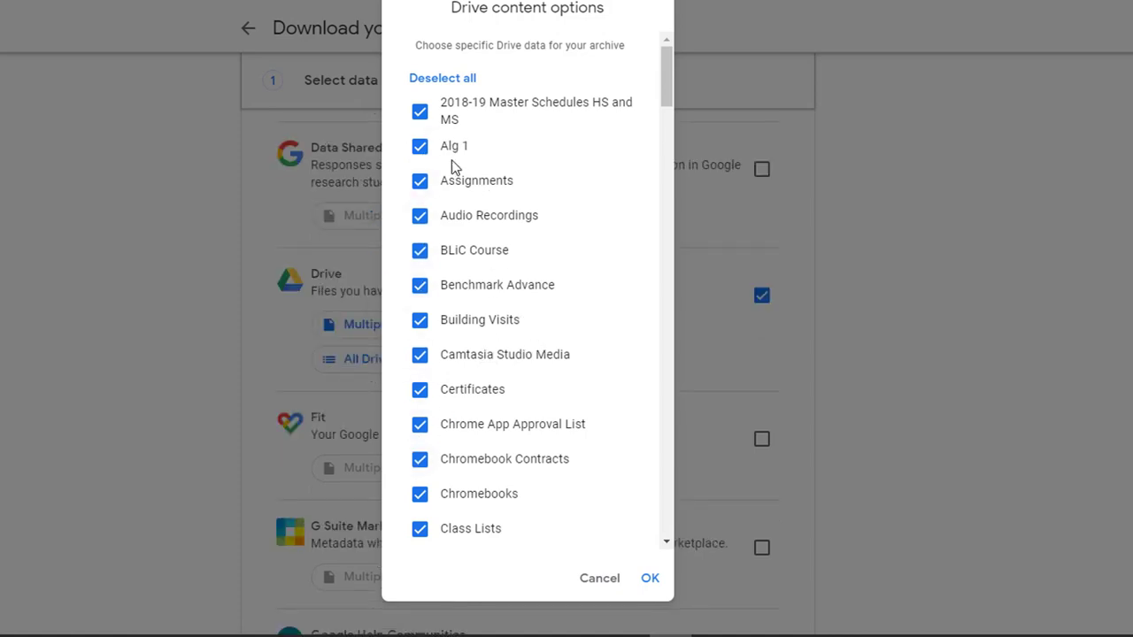
click(442, 81)
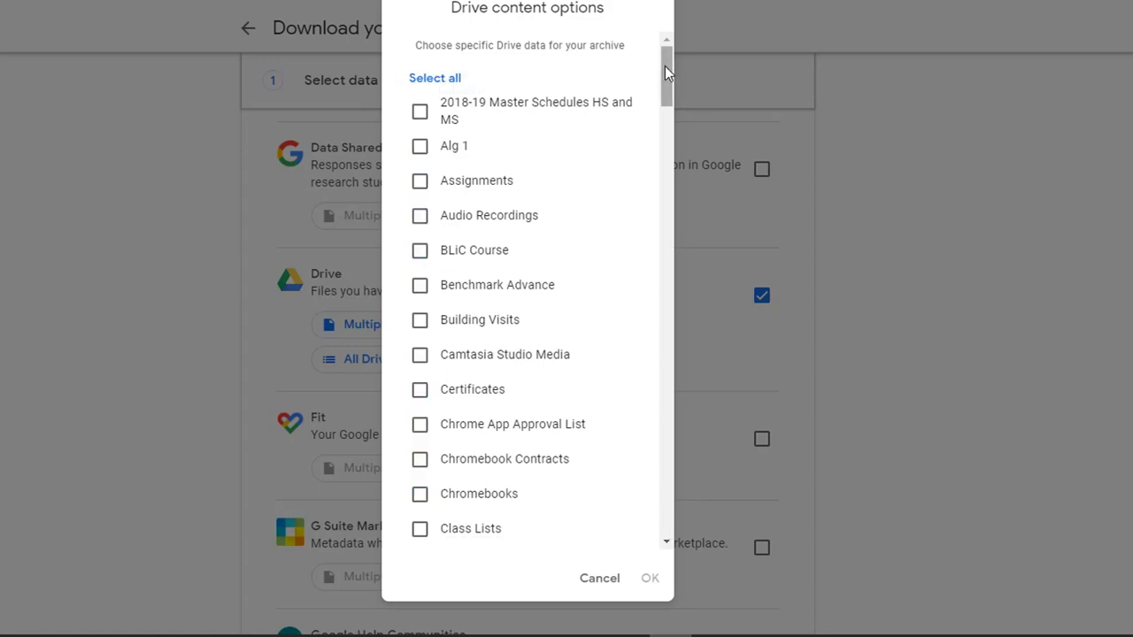
Step: Select the Notes, Newsletters, Digital Citizenship and Communications folders for the Drive export and confirm the folder selection
drag(665, 65, 665, 263)
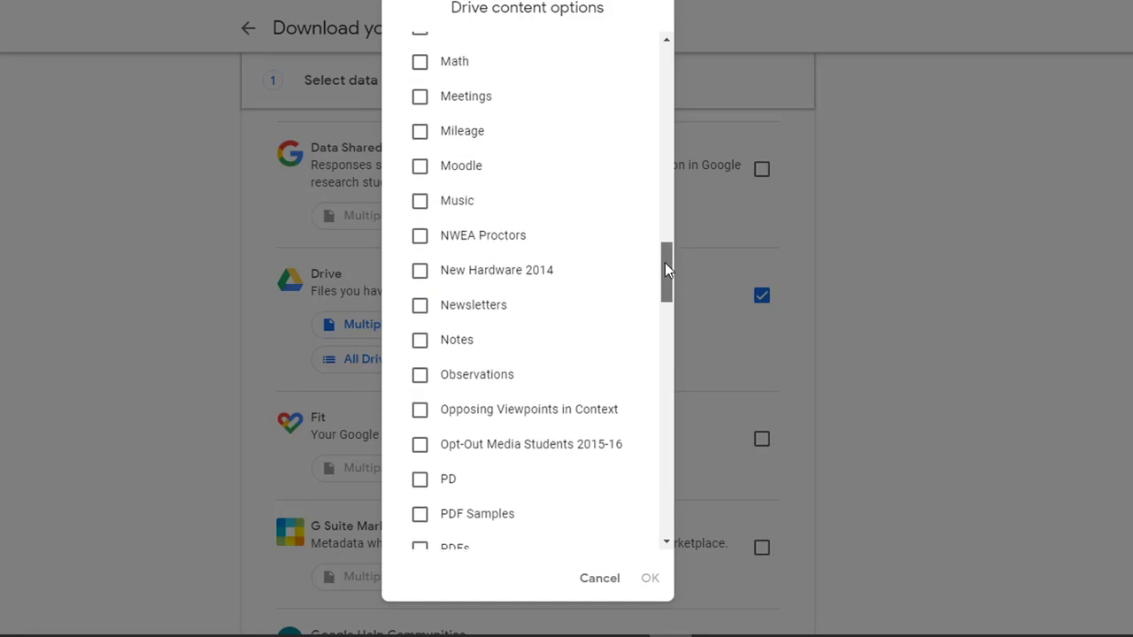
click(420, 343)
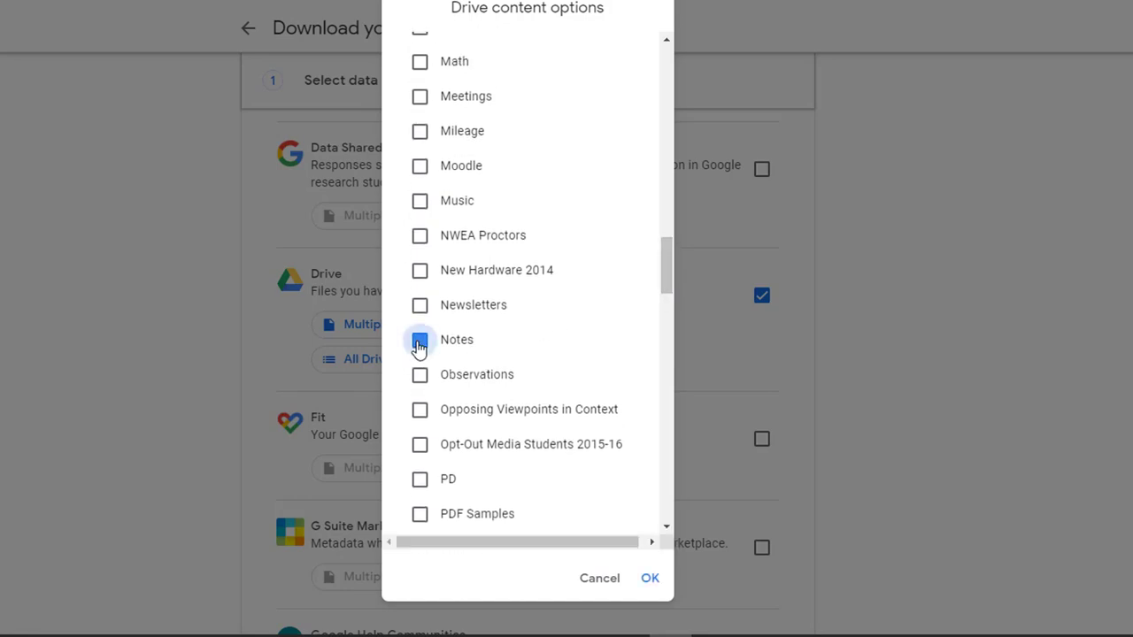
click(420, 307)
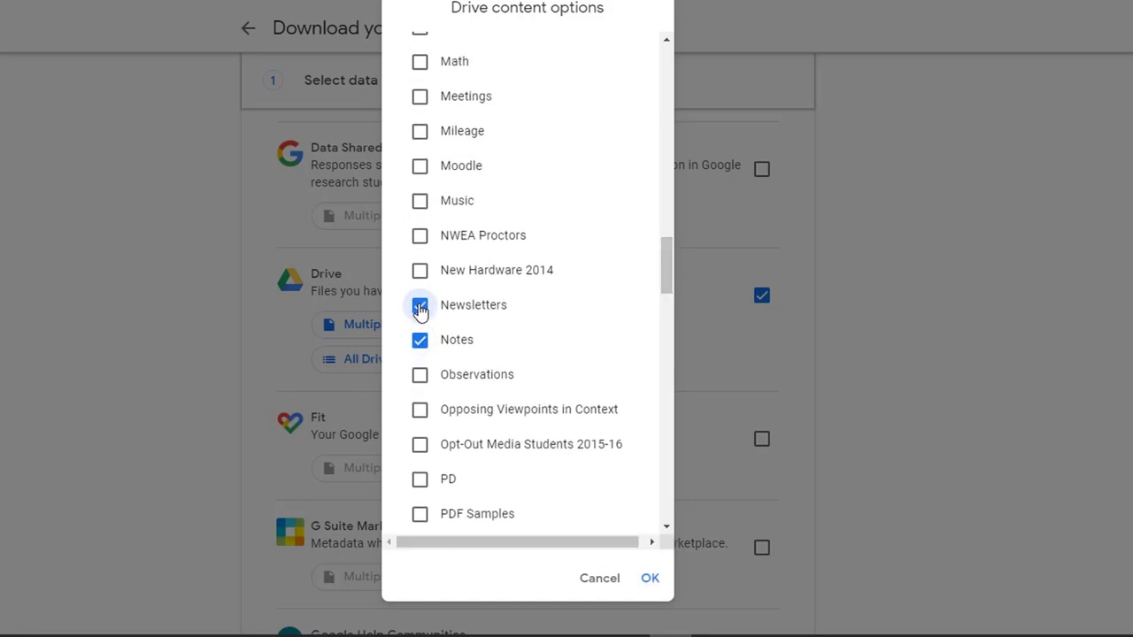
scroll(419, 307, up, 12)
click(412, 296)
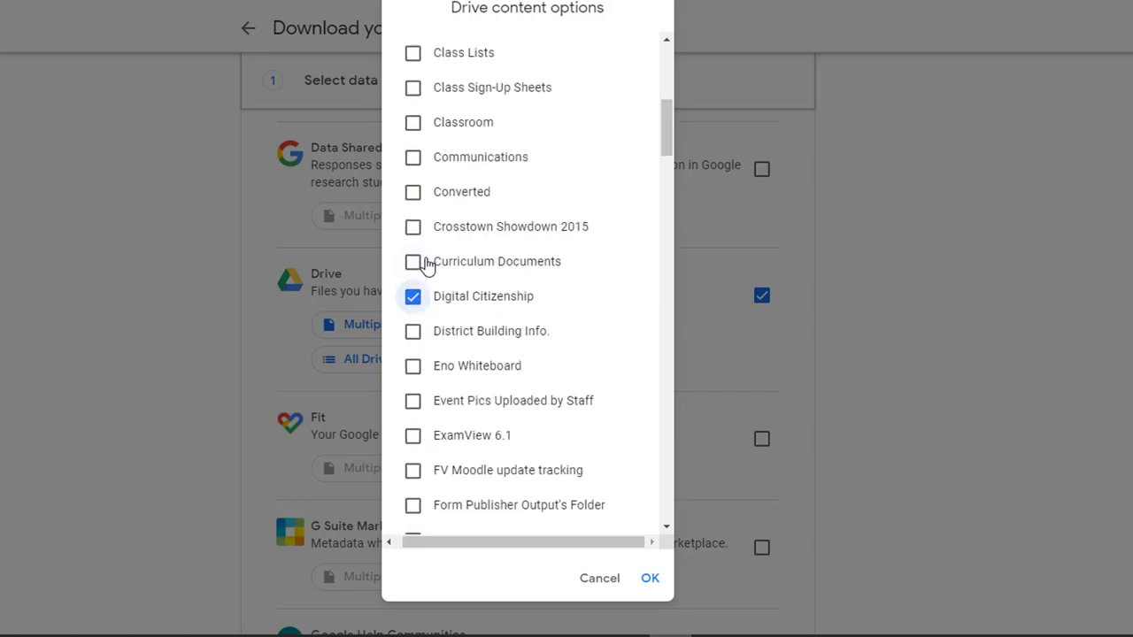
click(414, 161)
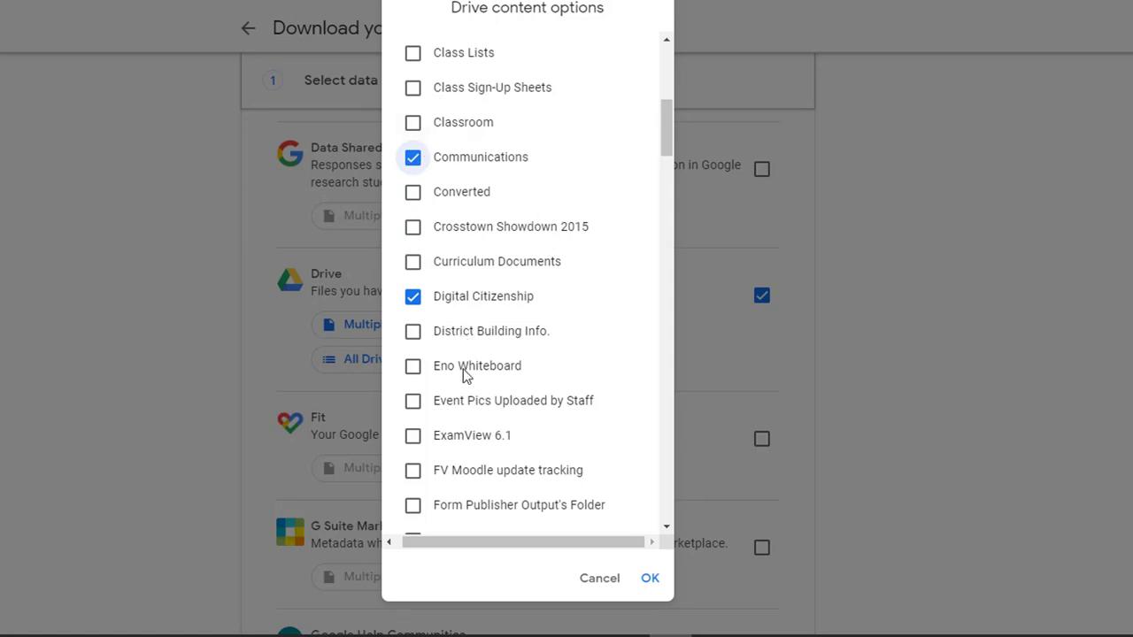
click(651, 583)
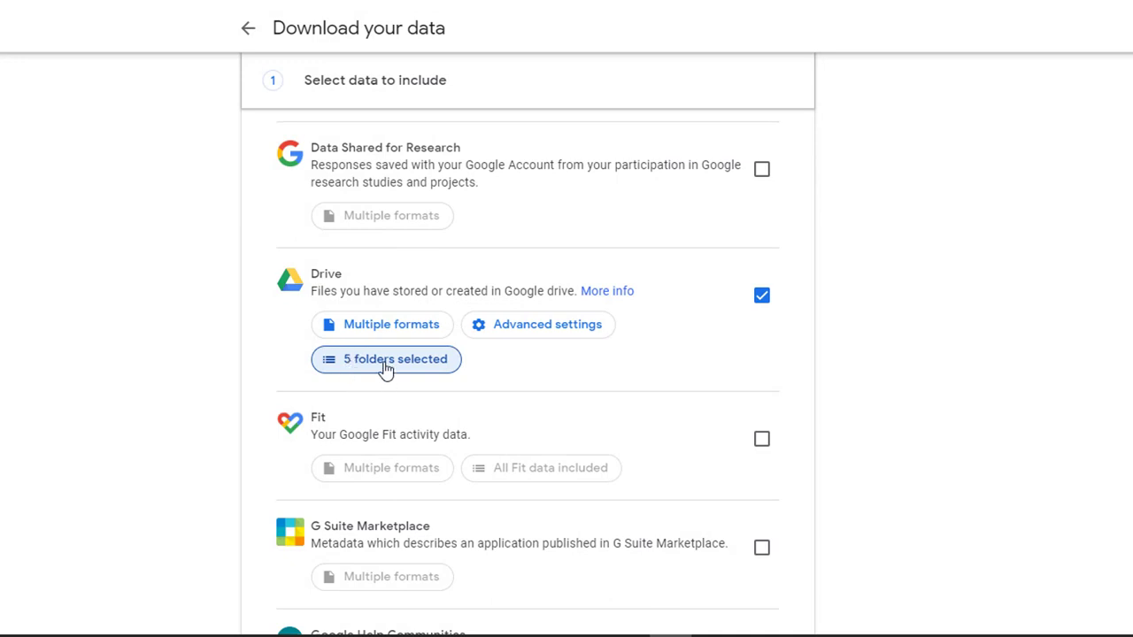
Step: Include Mail in the archive and deselect all labels in its content options
scroll(946, 408, down, 19)
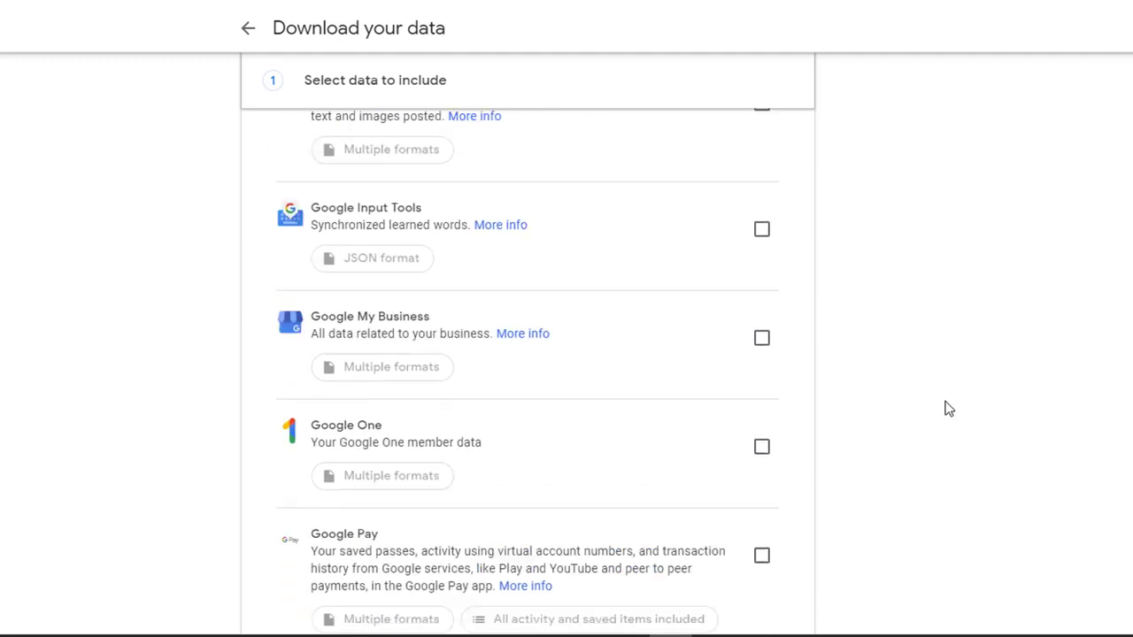
scroll(946, 407, down, 10)
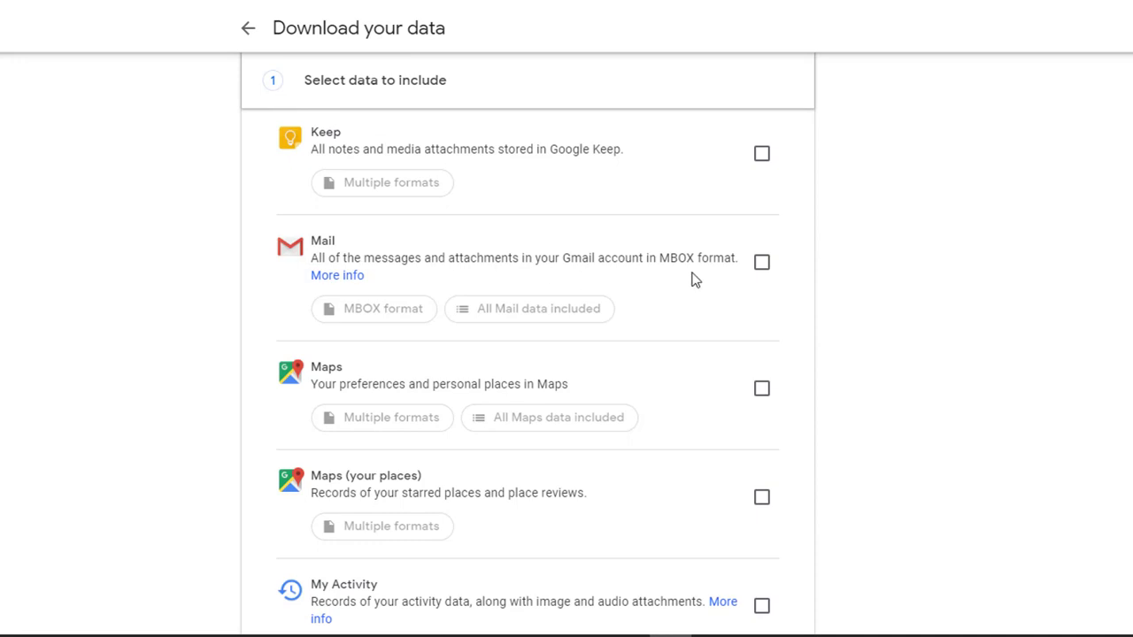
click(762, 265)
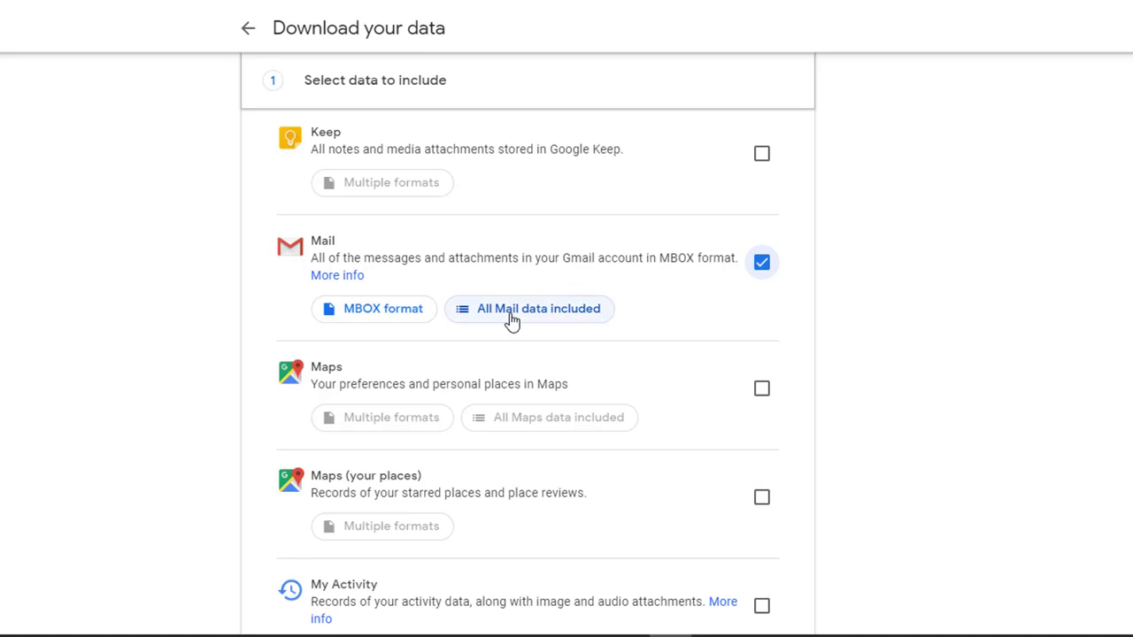
click(512, 320)
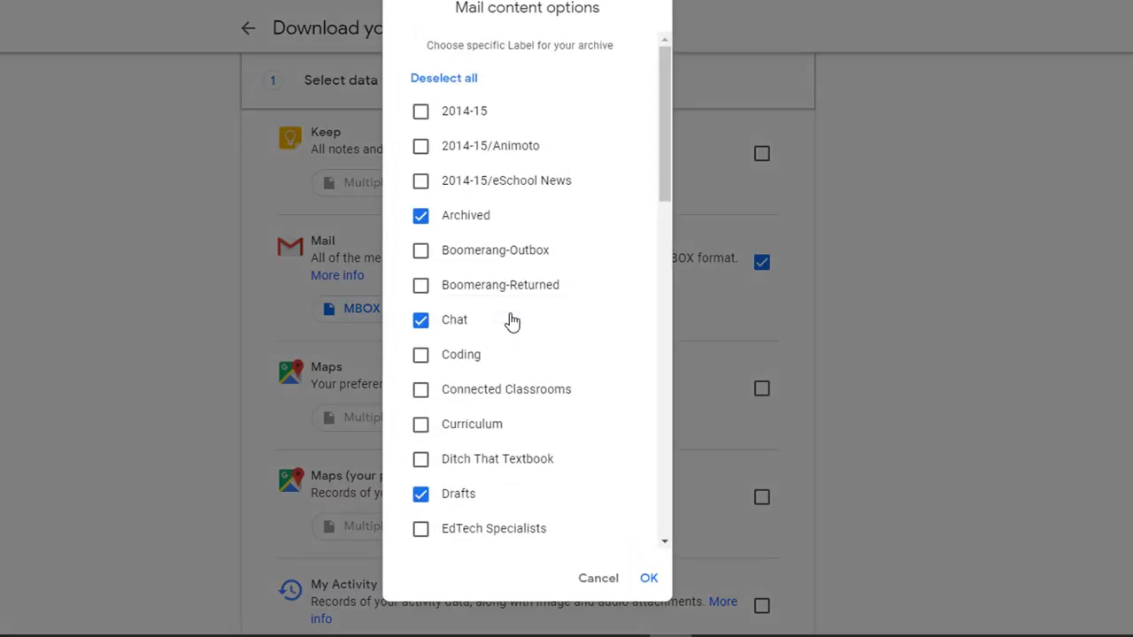
click(433, 84)
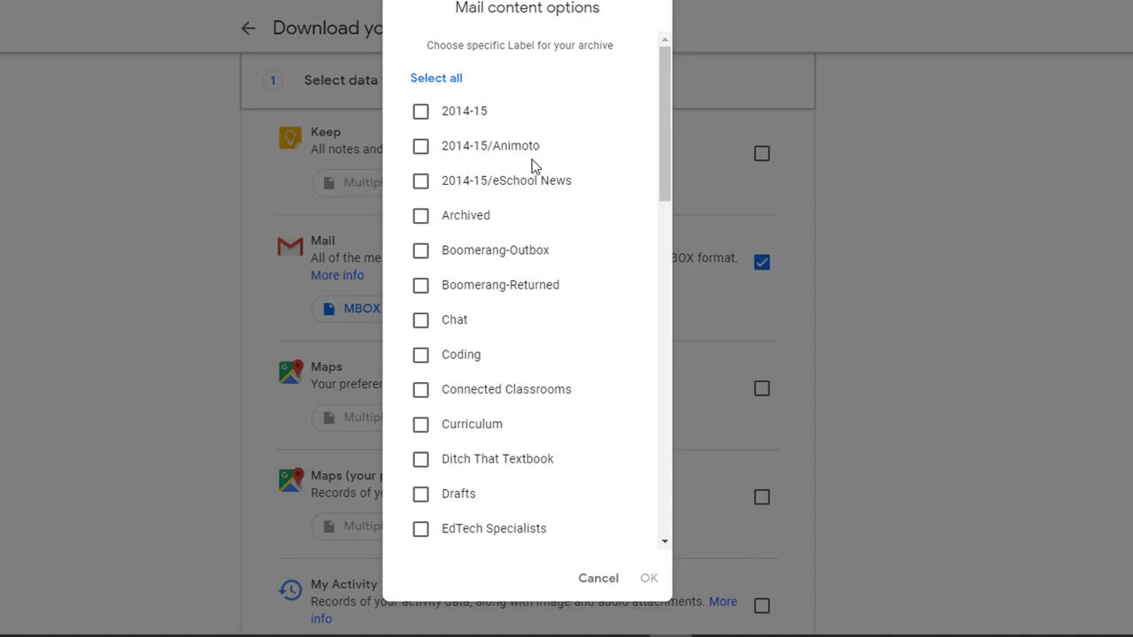
Step: Select the Inbox, Sent and Tech Tips labels for the Mail export and confirm the label selection
scroll(533, 165, down, 7)
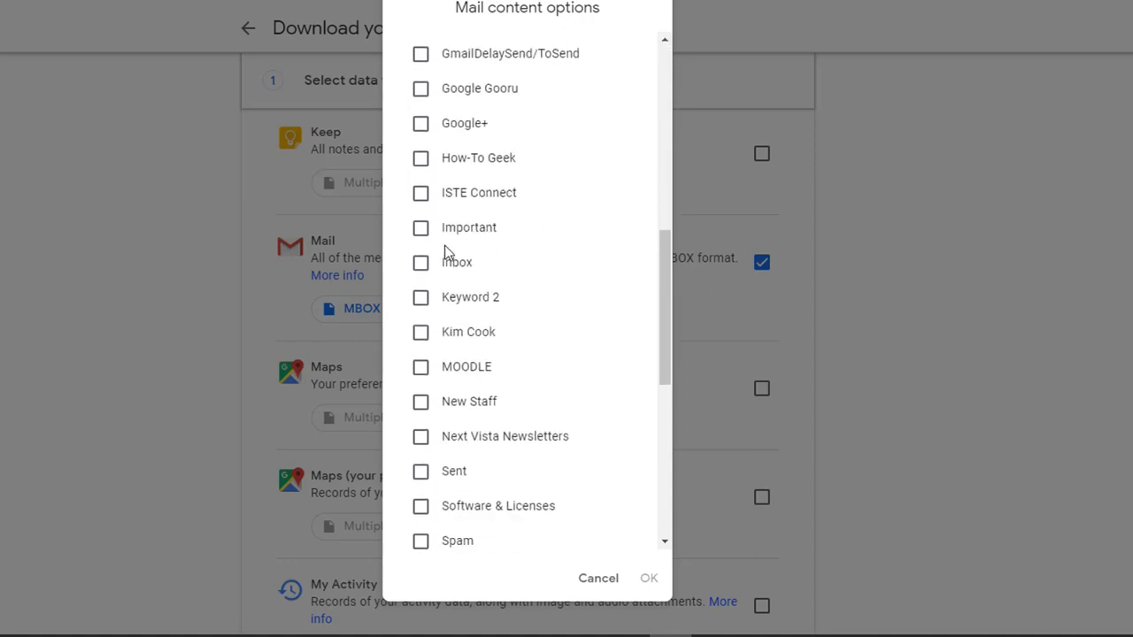
click(421, 266)
click(420, 471)
scroll(421, 474, down, 3)
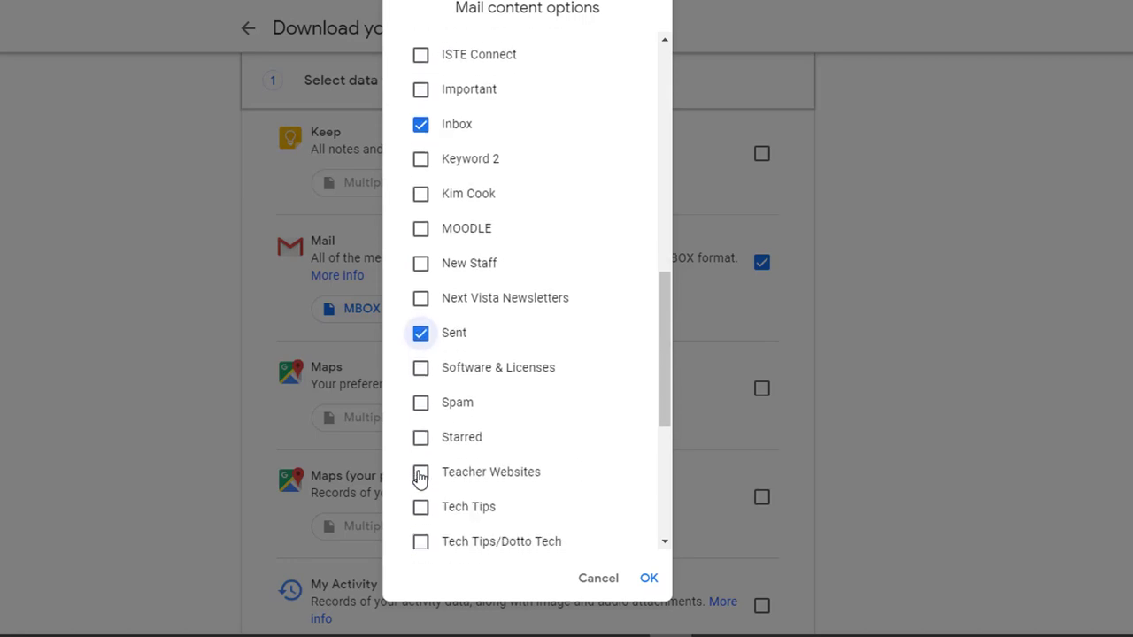
scroll(420, 475, down, 3)
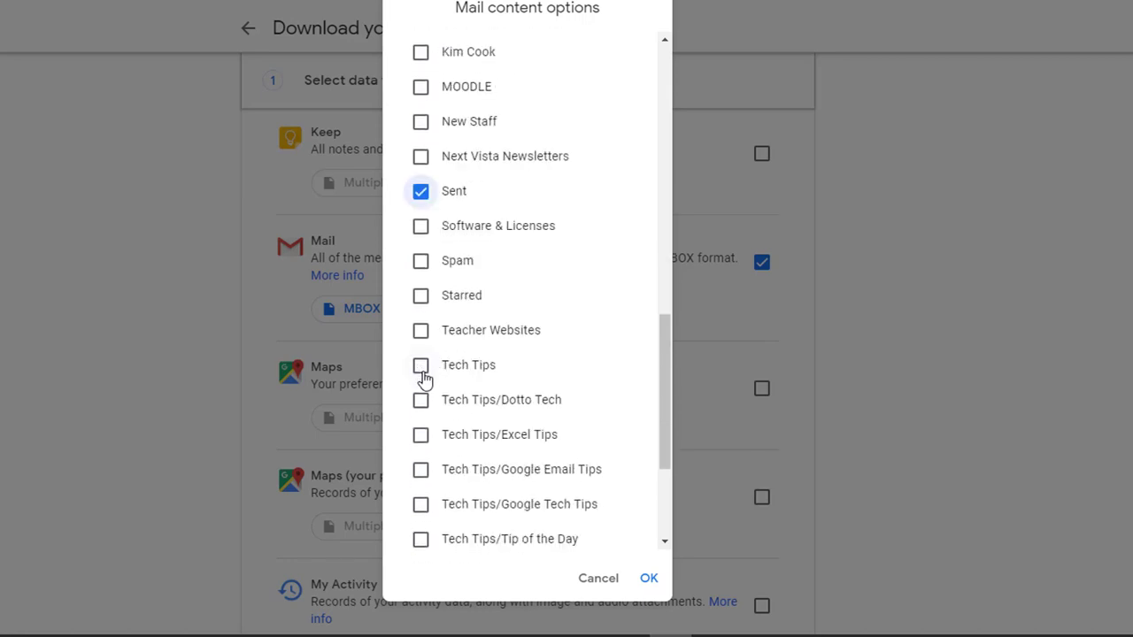
click(423, 375)
scroll(422, 375, down, 5)
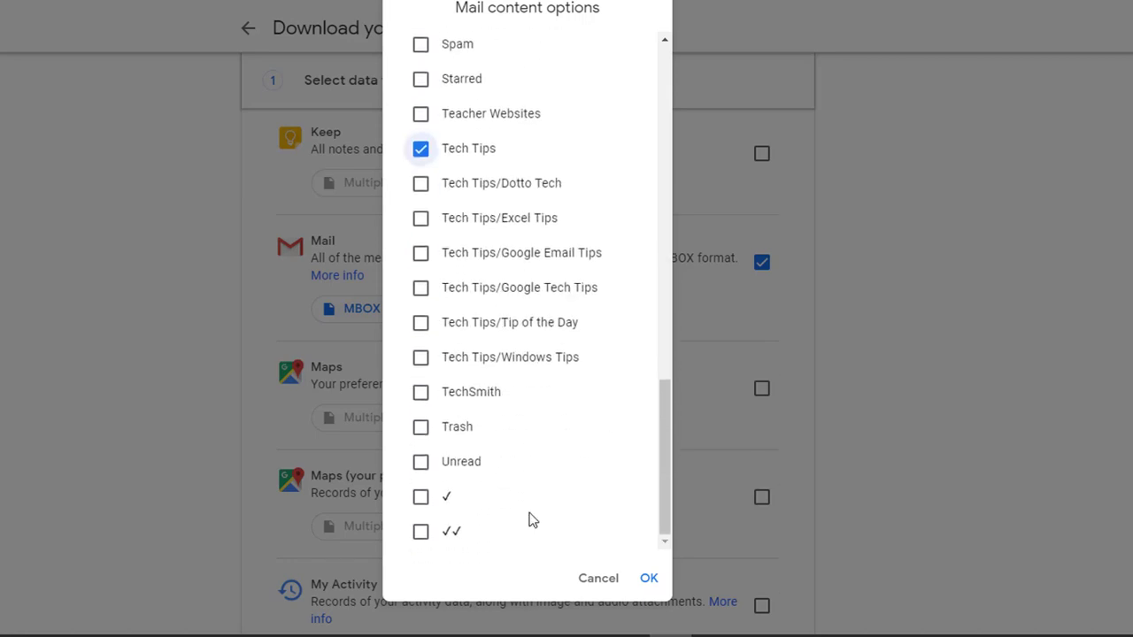
click(649, 579)
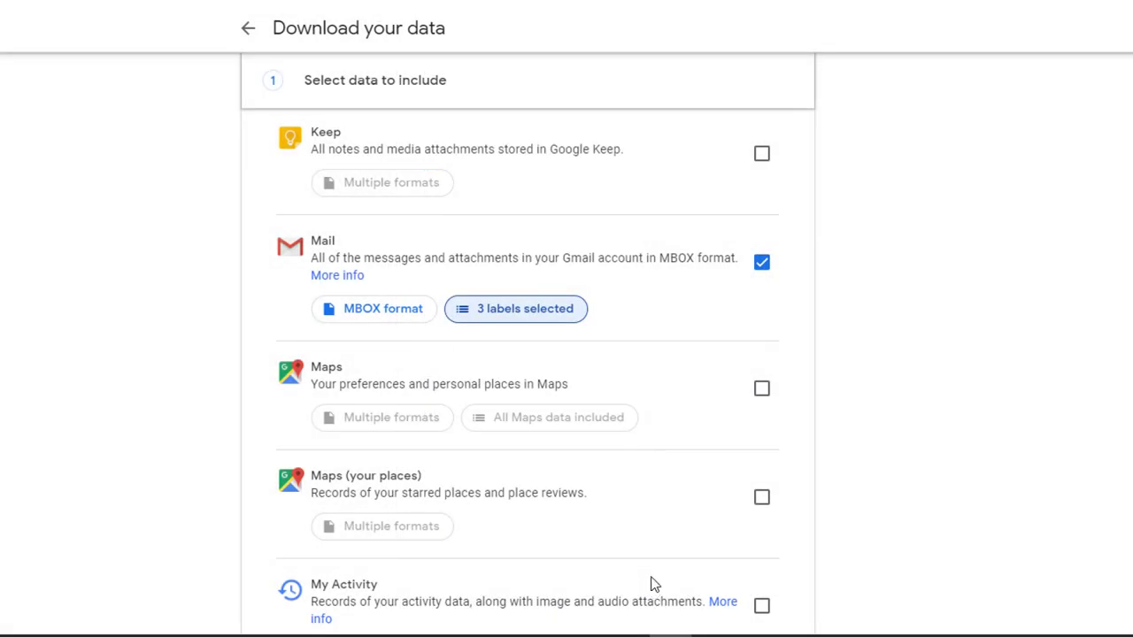
Step: Set Drive's export formats to PNG for drawings and PPTX for presentations, check the spreadsheet format choices, and confirm the format options
scroll(651, 584, down, 12)
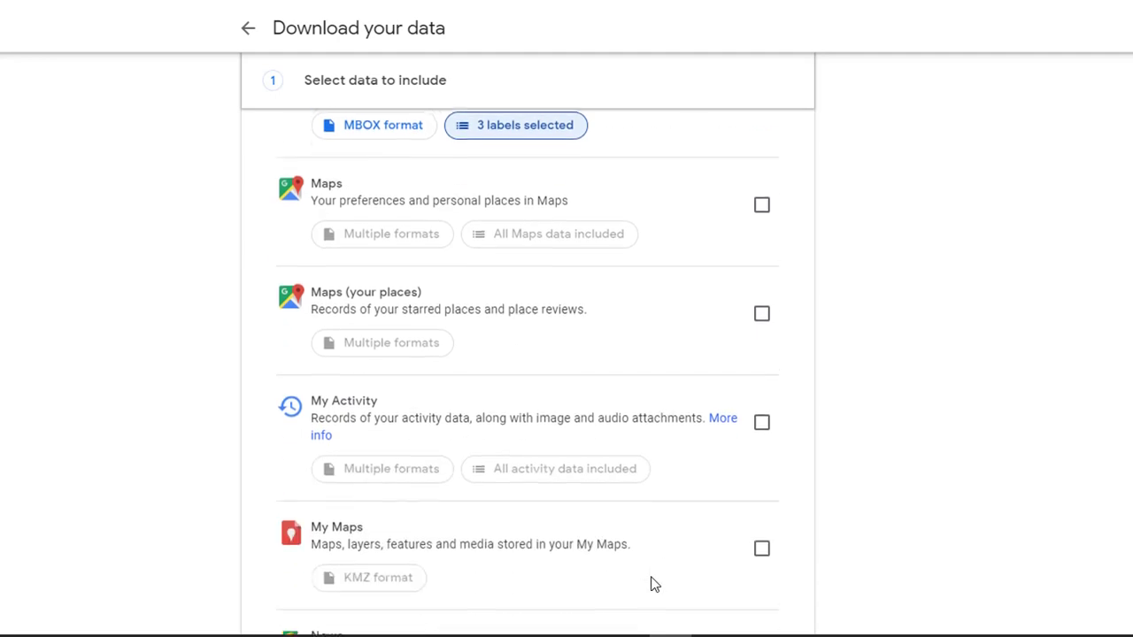
scroll(652, 586, down, 4)
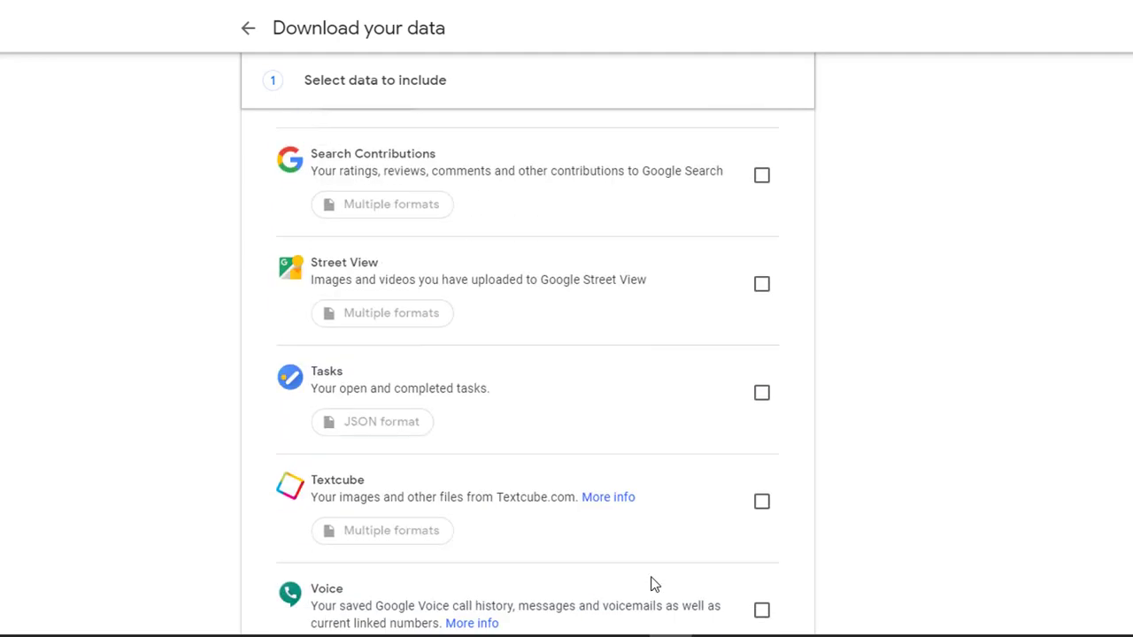
scroll(530, 487, up, 20)
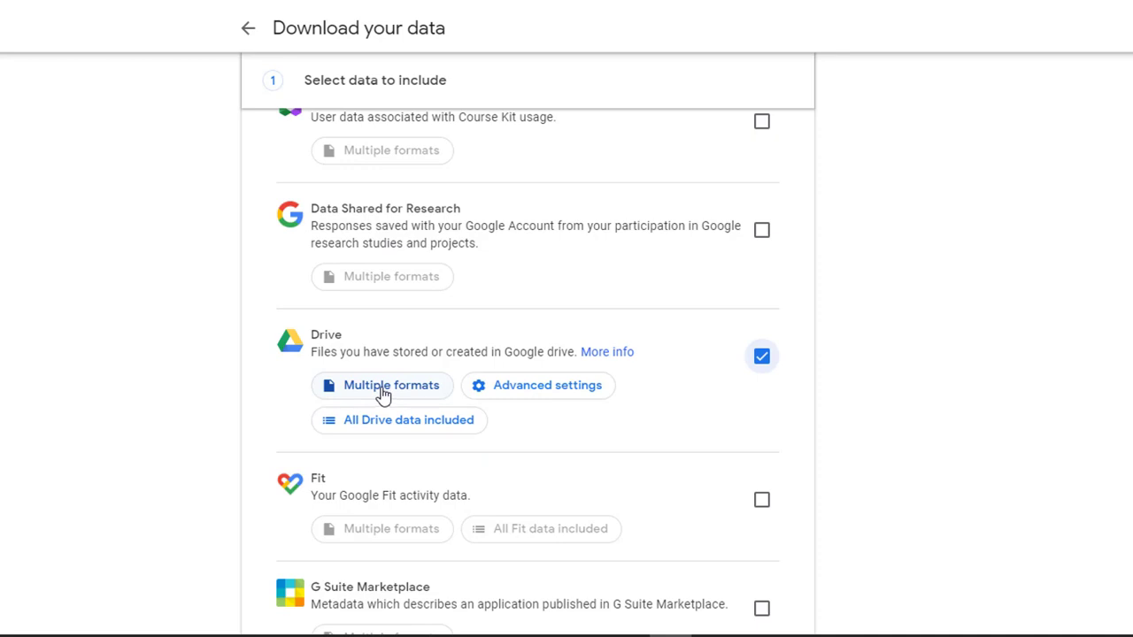
click(383, 393)
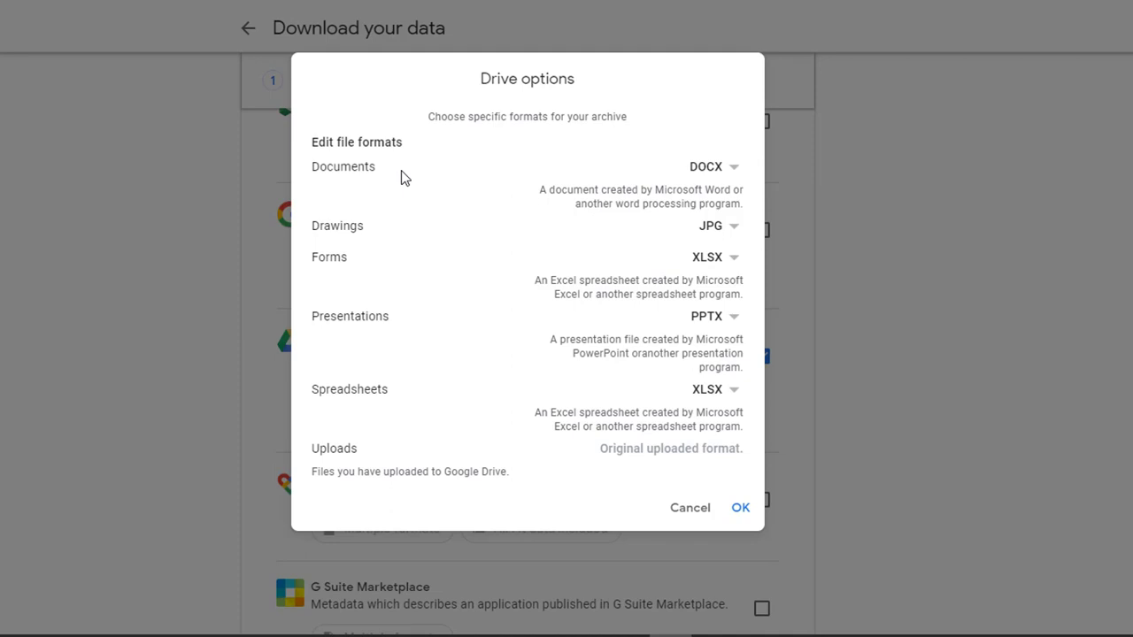
click(714, 174)
click(709, 320)
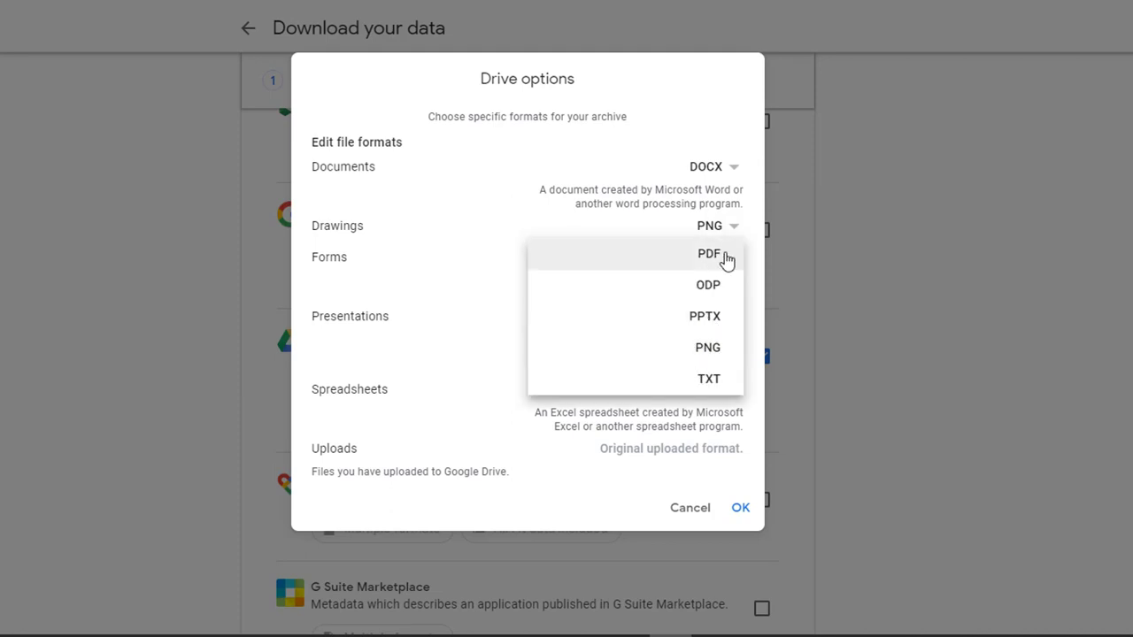
click(700, 320)
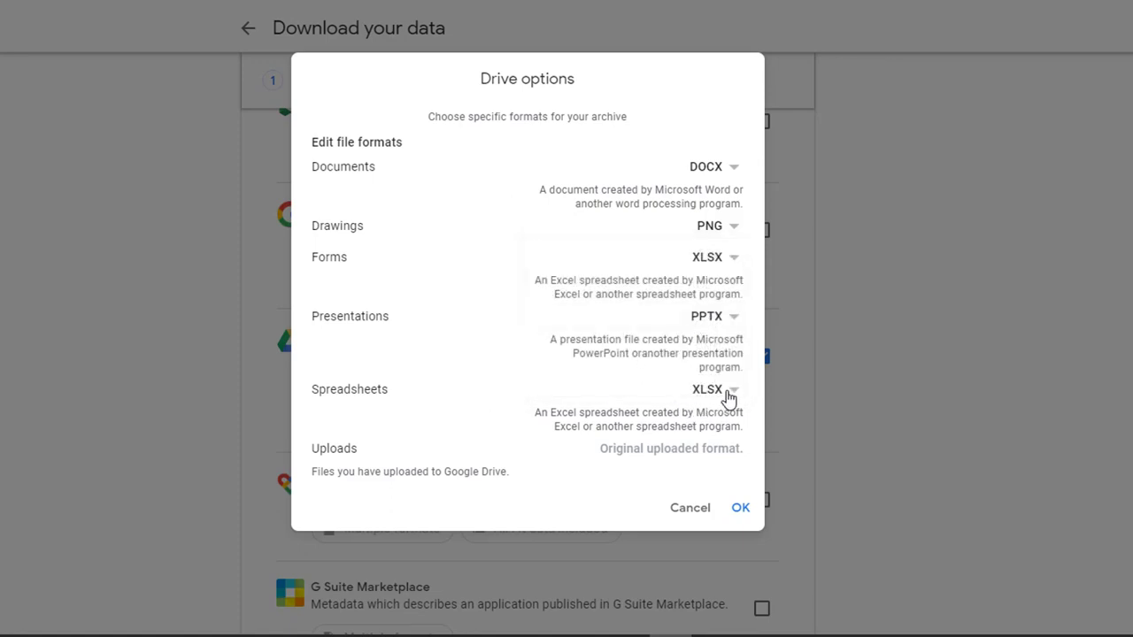
click(723, 394)
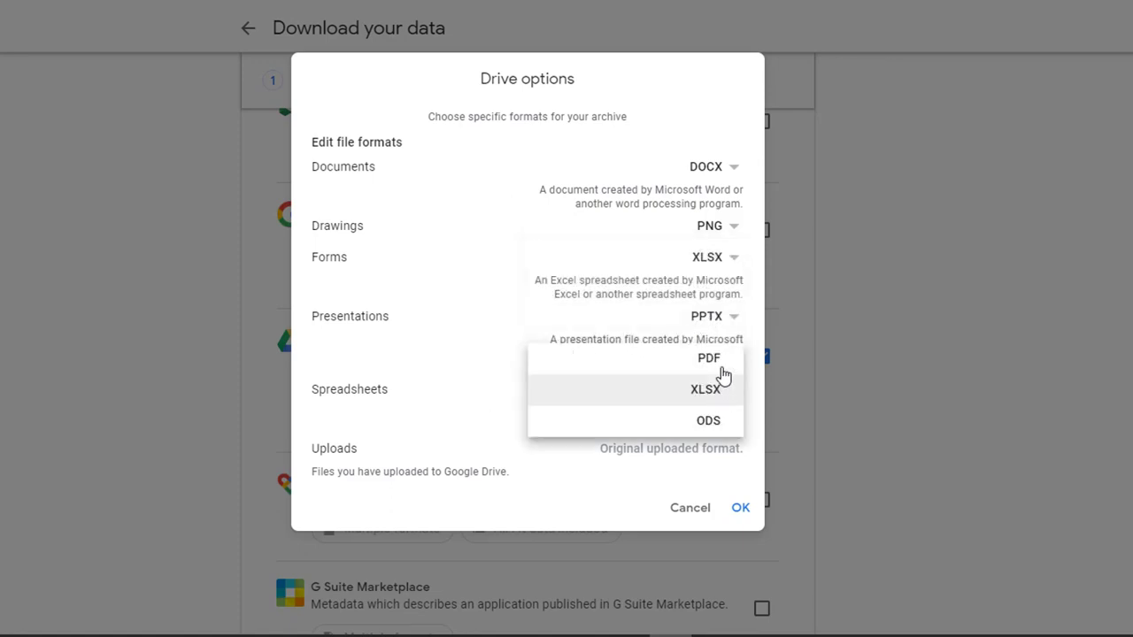
click(599, 478)
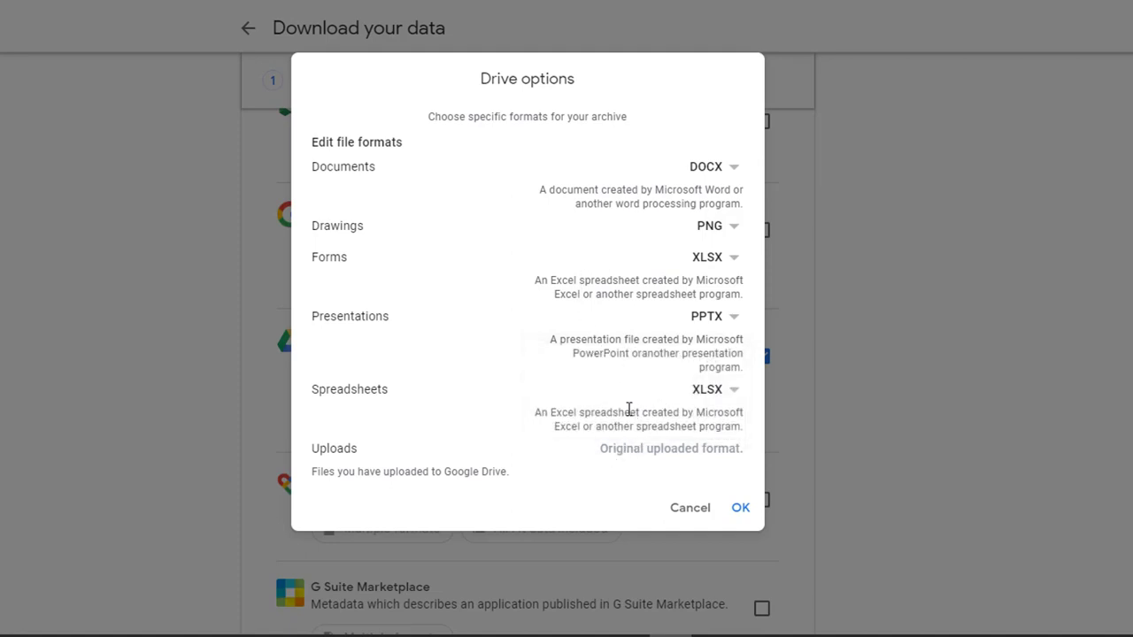
click(738, 509)
Step: Proceed to the archive format settings and create a .zip archive with the archive size set to 4GB
scroll(736, 516, down, 15)
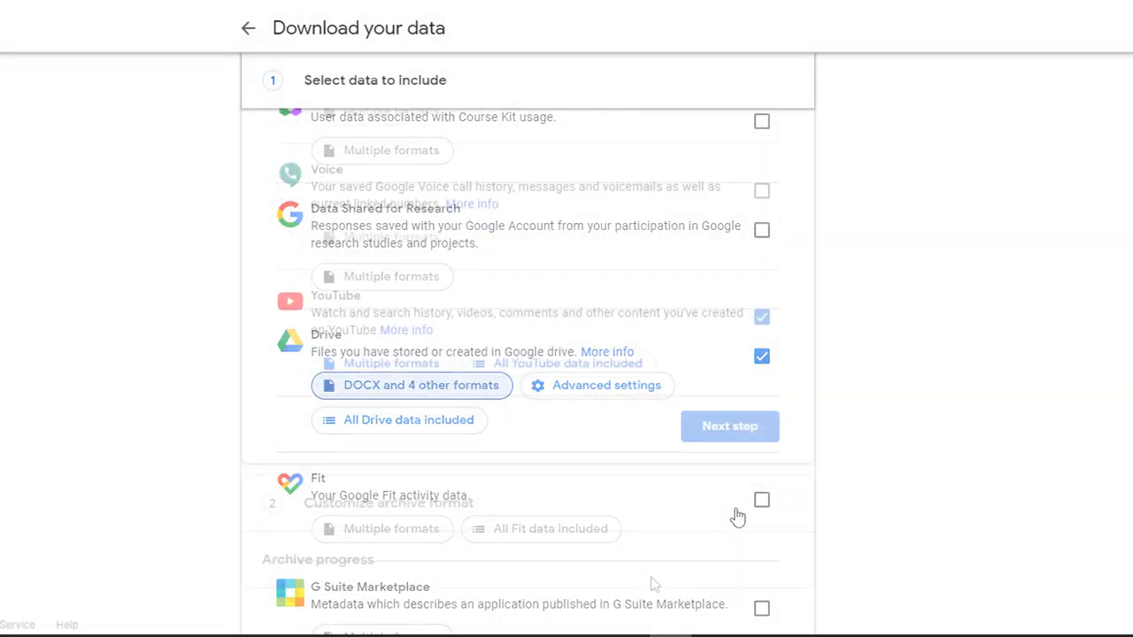
click(749, 428)
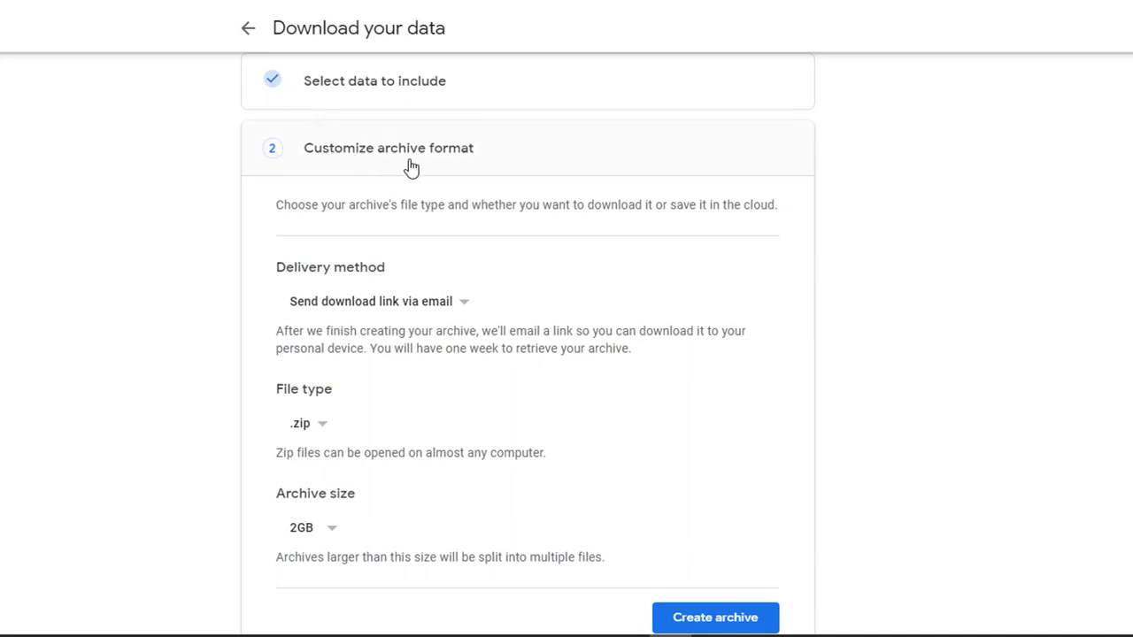
scroll(560, 175, down, 1)
scroll(560, 175, down, 3)
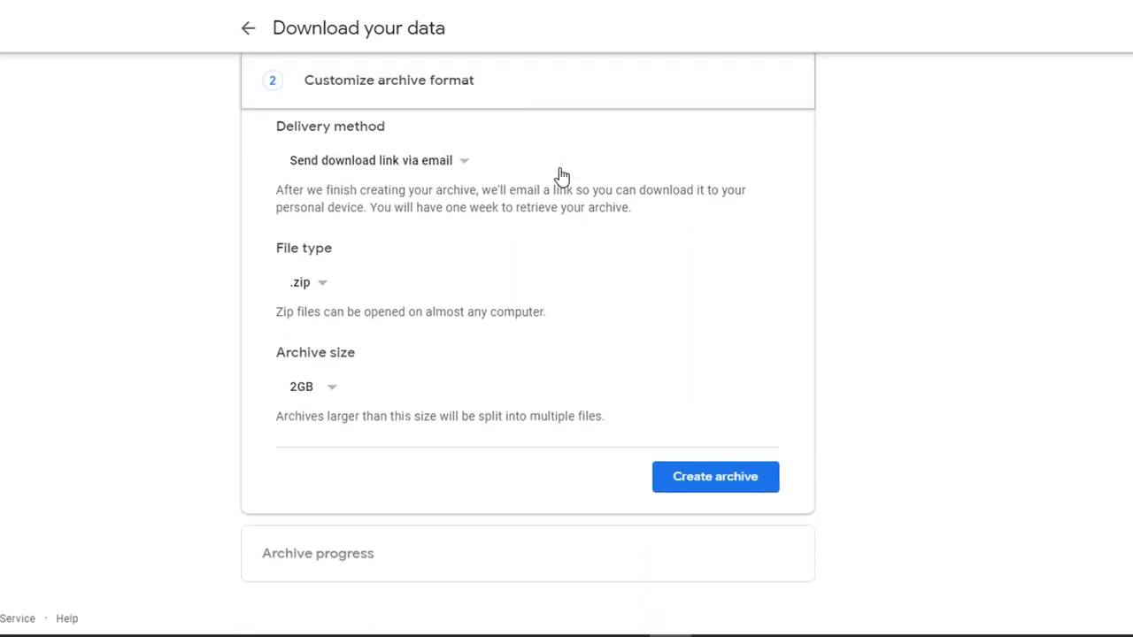
click(304, 286)
click(312, 395)
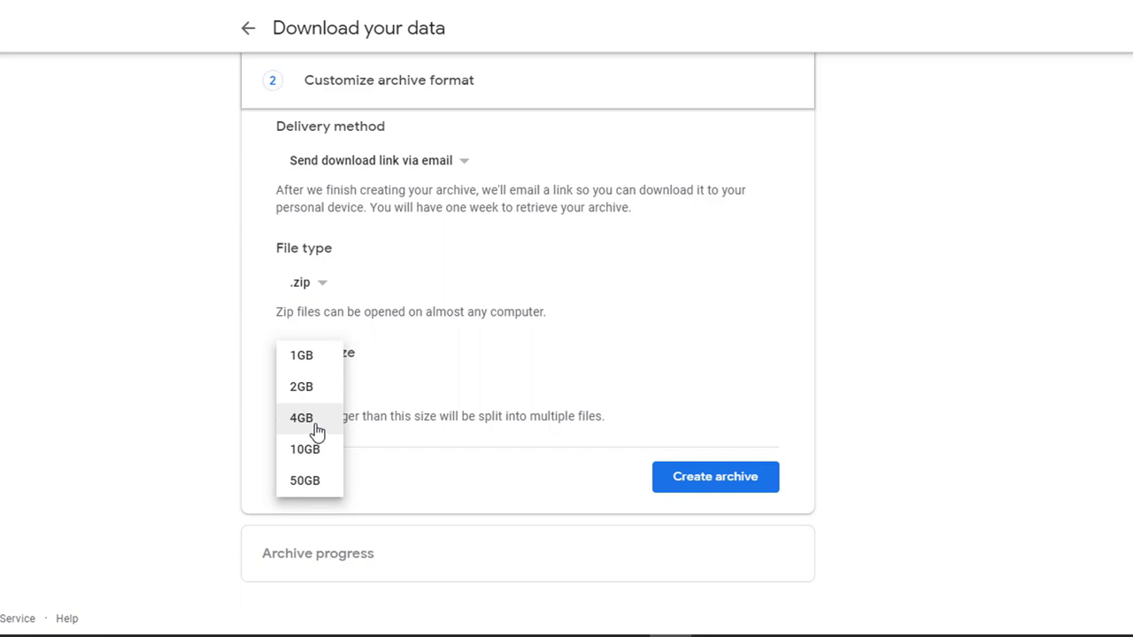
click(317, 430)
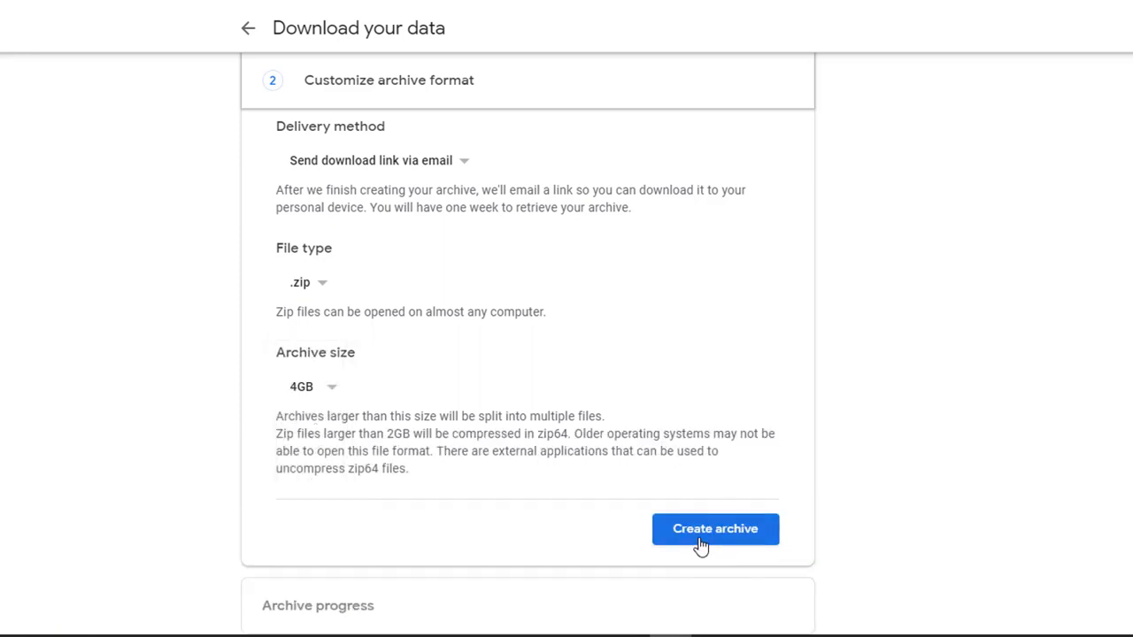
click(700, 531)
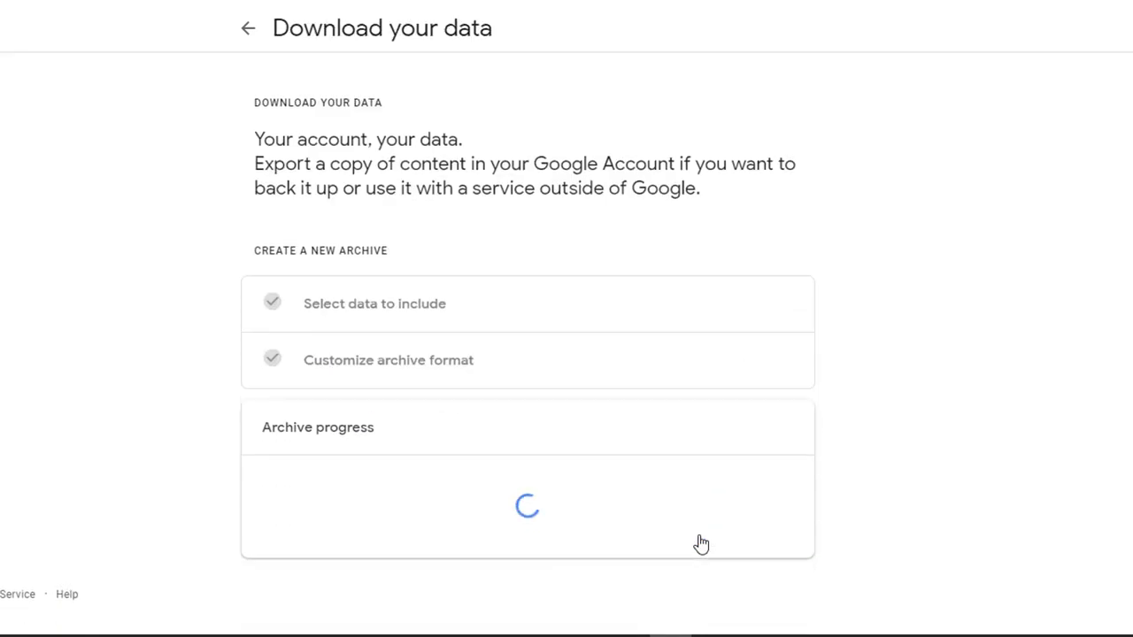